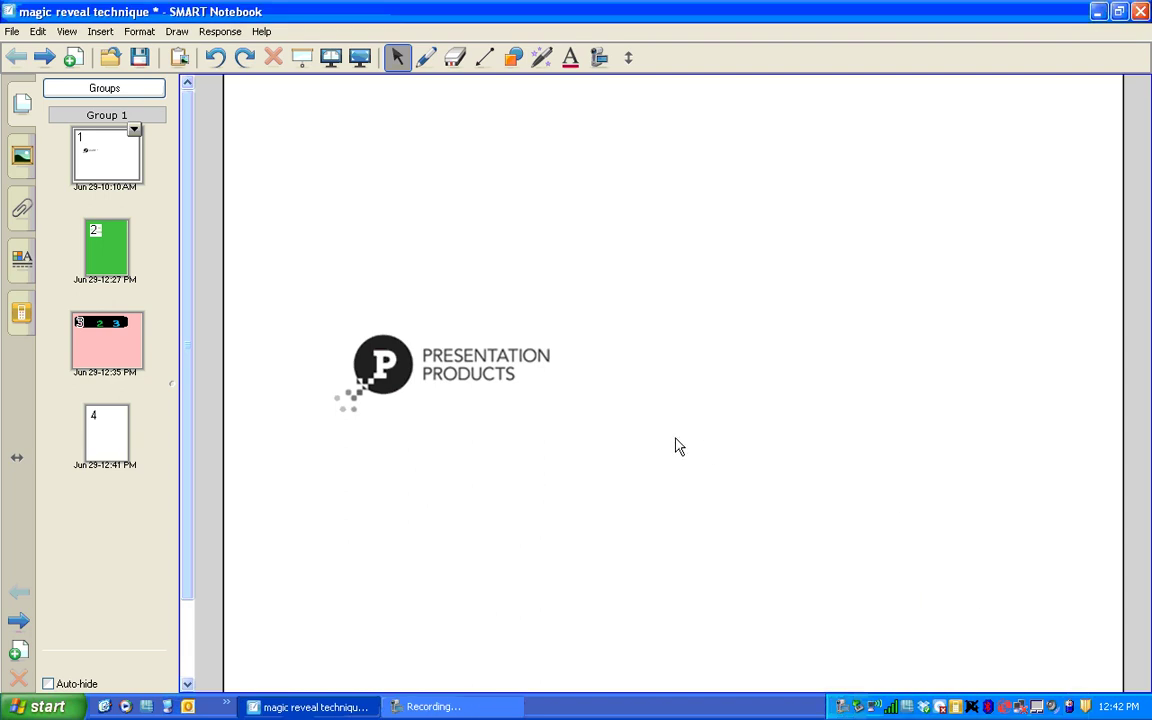
left_click_drag(477, 335, 477, 195)
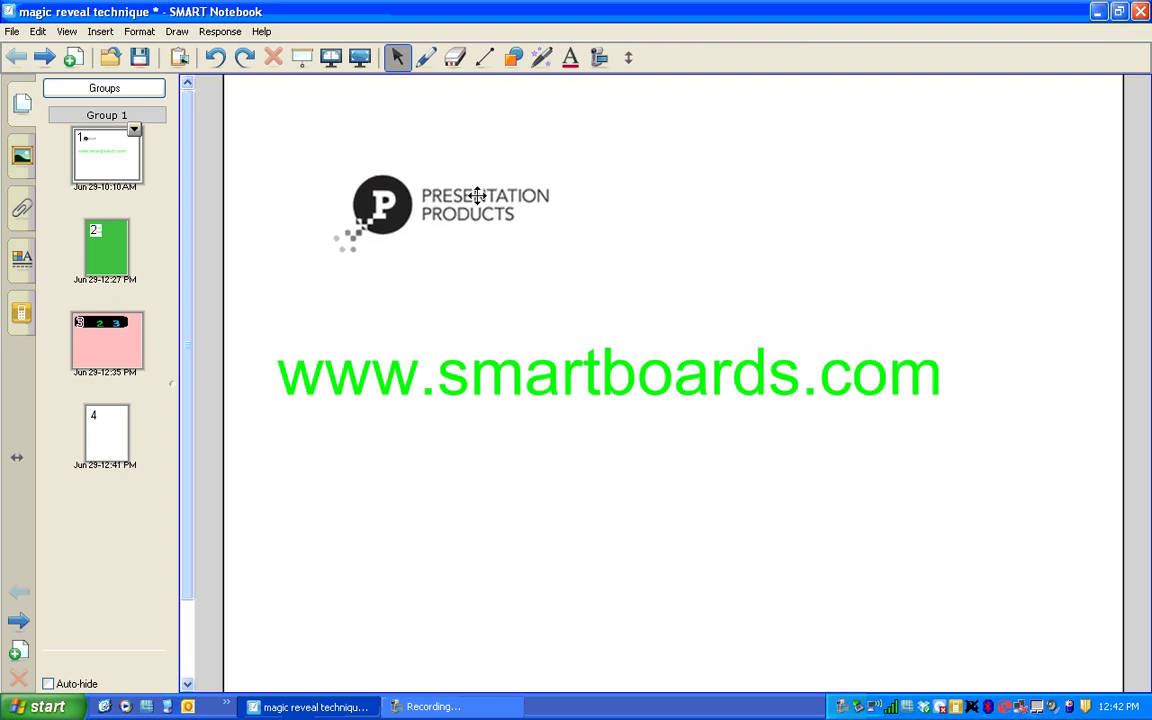
left_click_drag(512, 368, 537, 509)
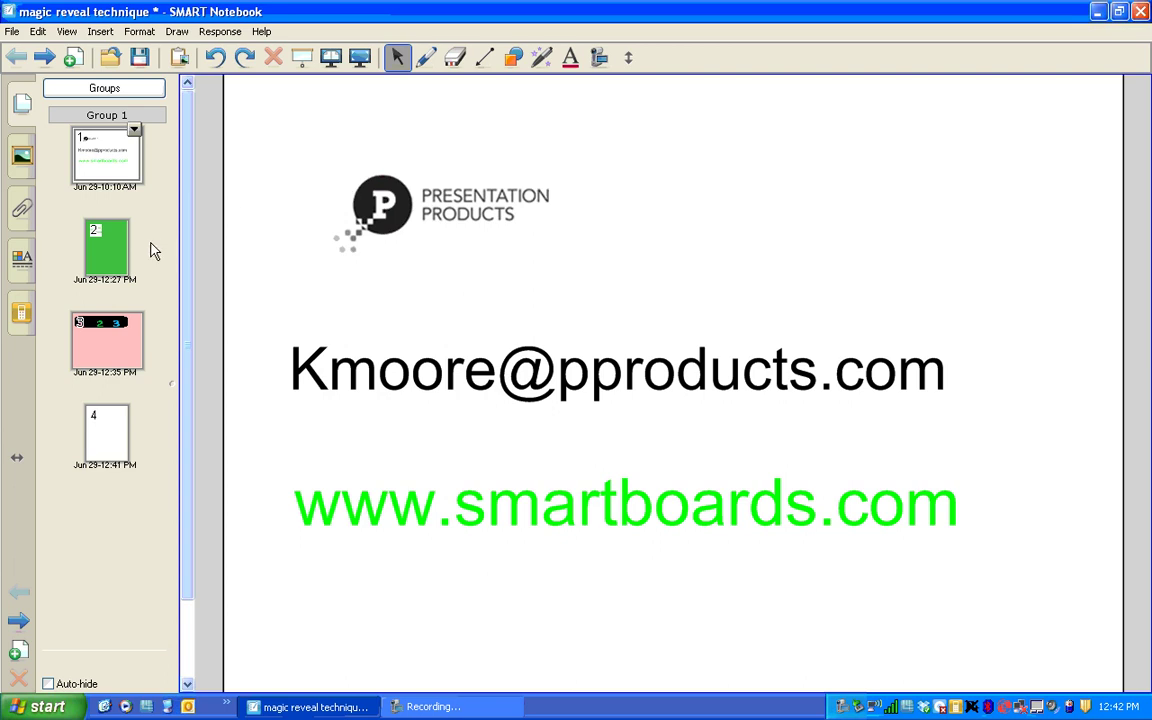
On page 2, pull each problem off the box to reveal 32, 30, 60, 100 and 24, then go to page 3.
left_click(114, 252)
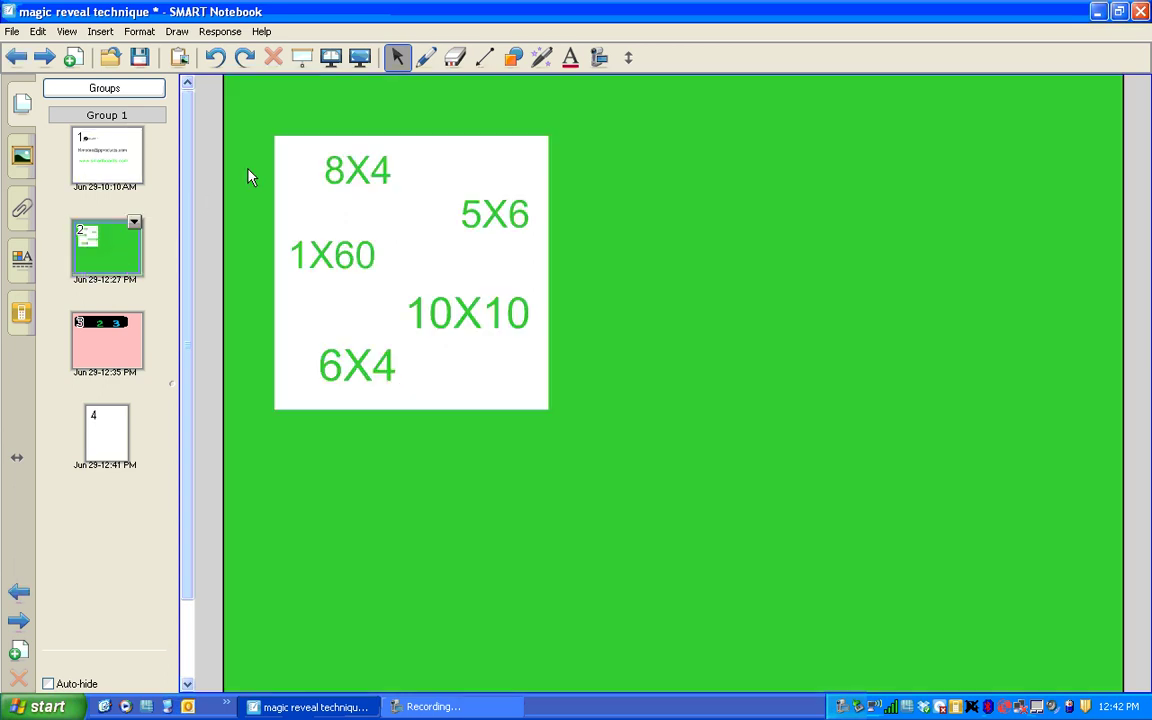
left_click_drag(345, 171, 655, 150)
left_click_drag(519, 211, 658, 231)
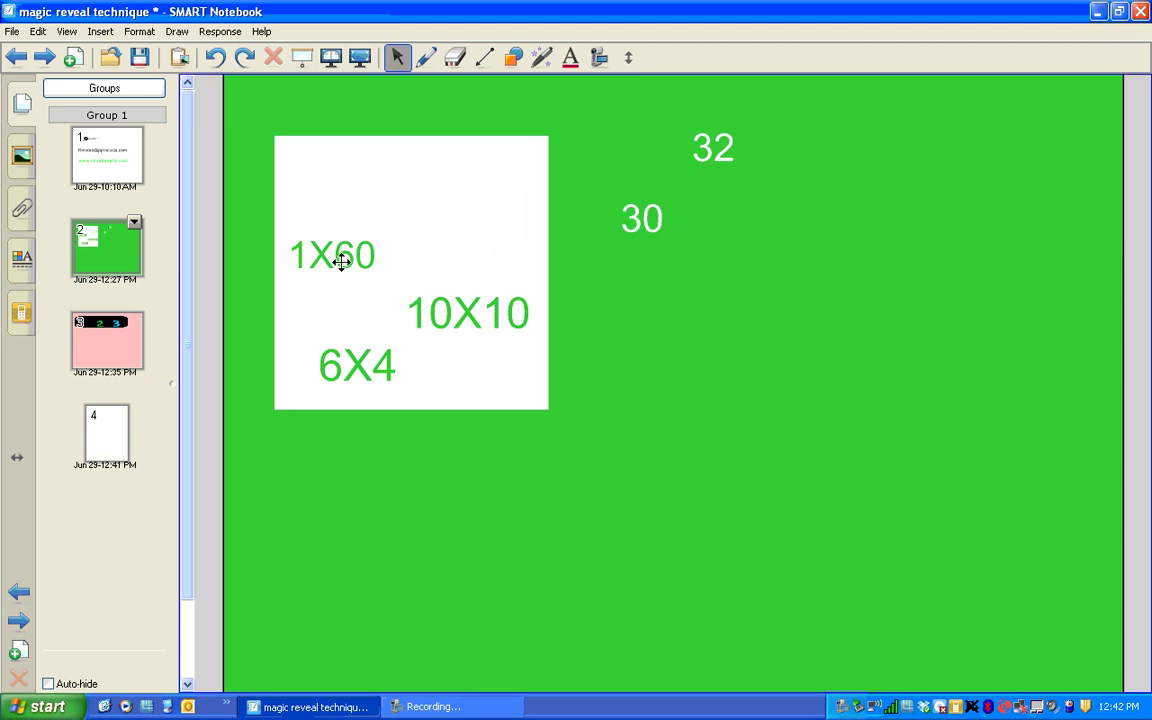
left_click_drag(342, 261, 718, 307)
left_click_drag(419, 311, 662, 444)
left_click_drag(360, 368, 382, 498)
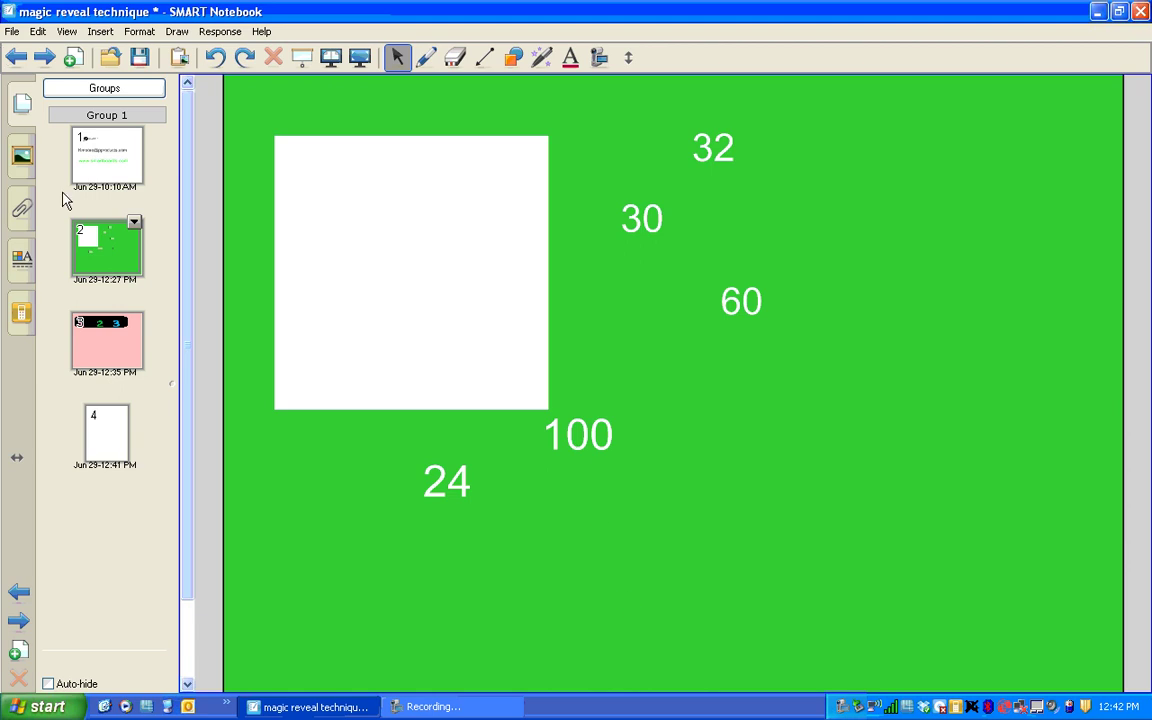
left_click(114, 346)
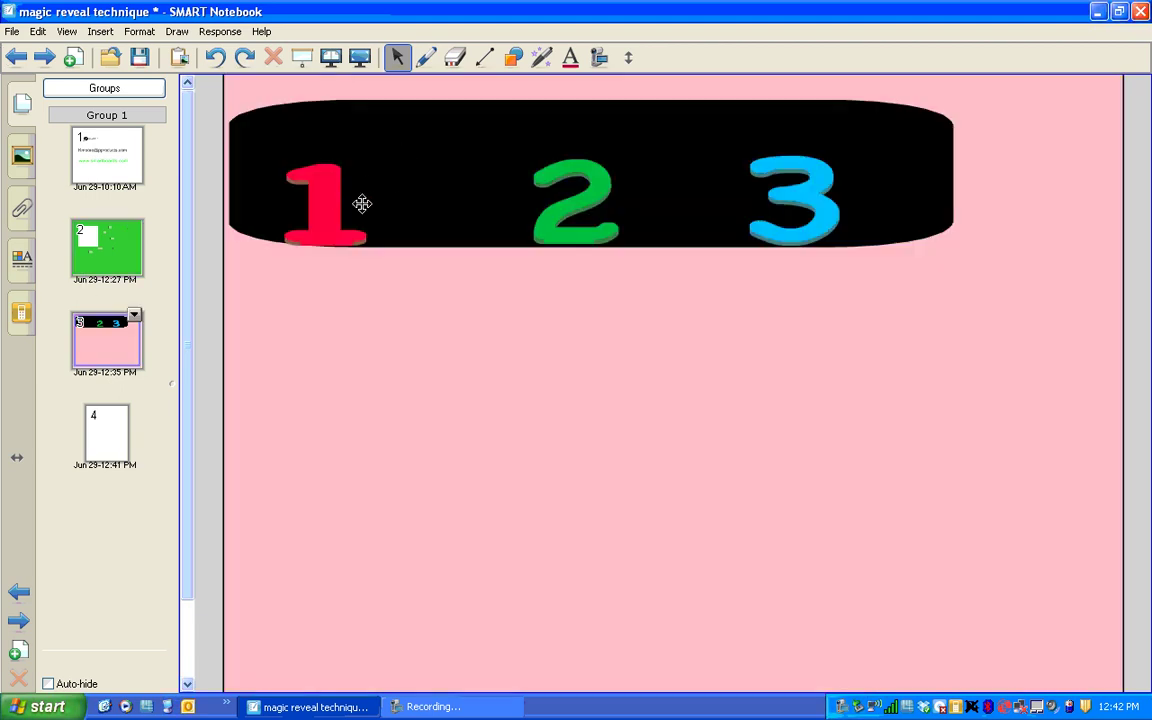
Drag the red 1, green 2 and cyan 3 out of the black strip to expose their tips.
left_click_drag(324, 204, 295, 394)
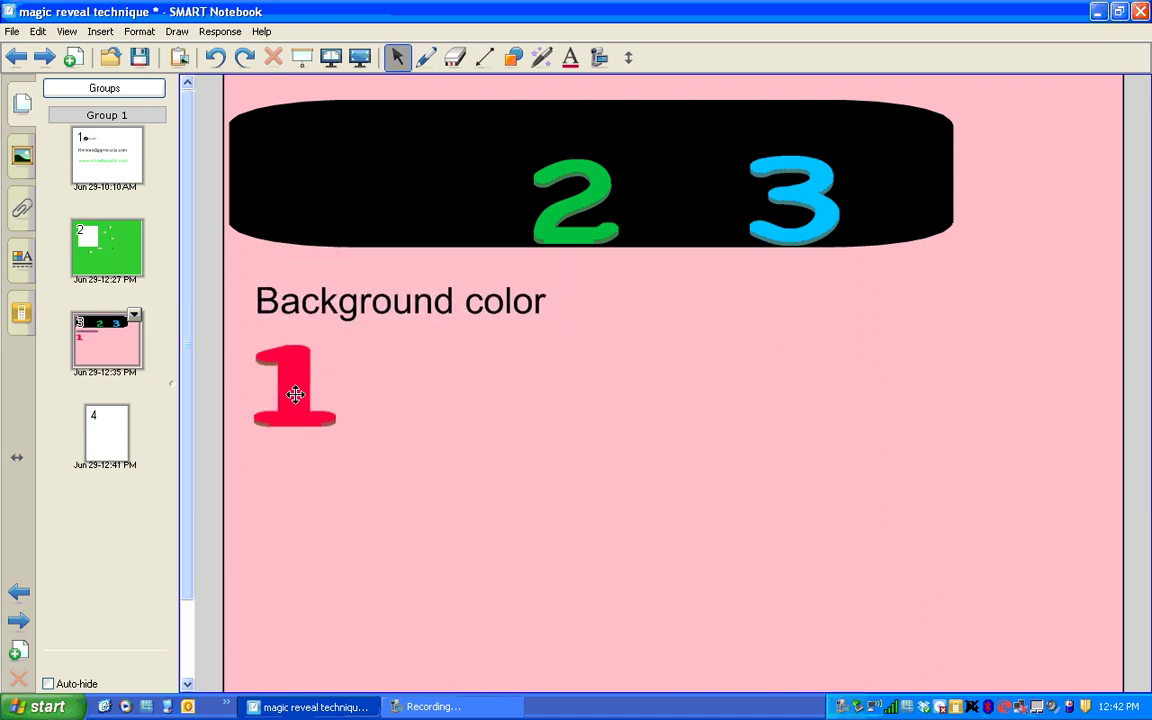
left_click_drag(565, 228, 628, 470)
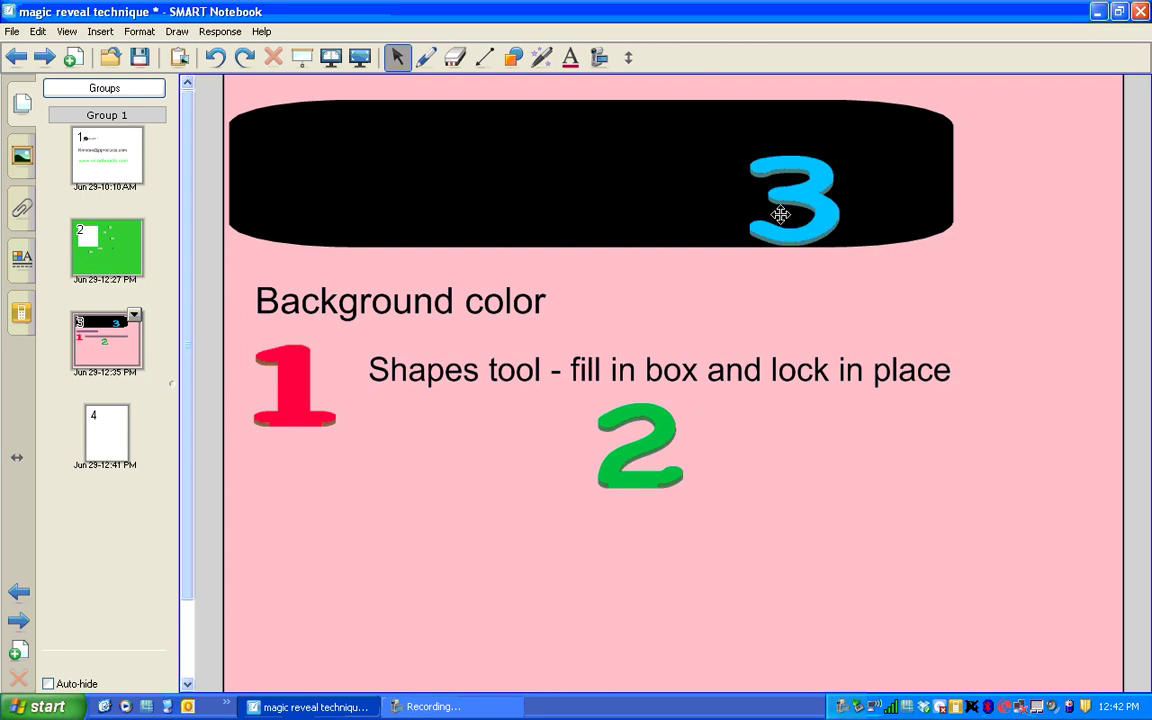
left_click_drag(805, 196, 815, 619)
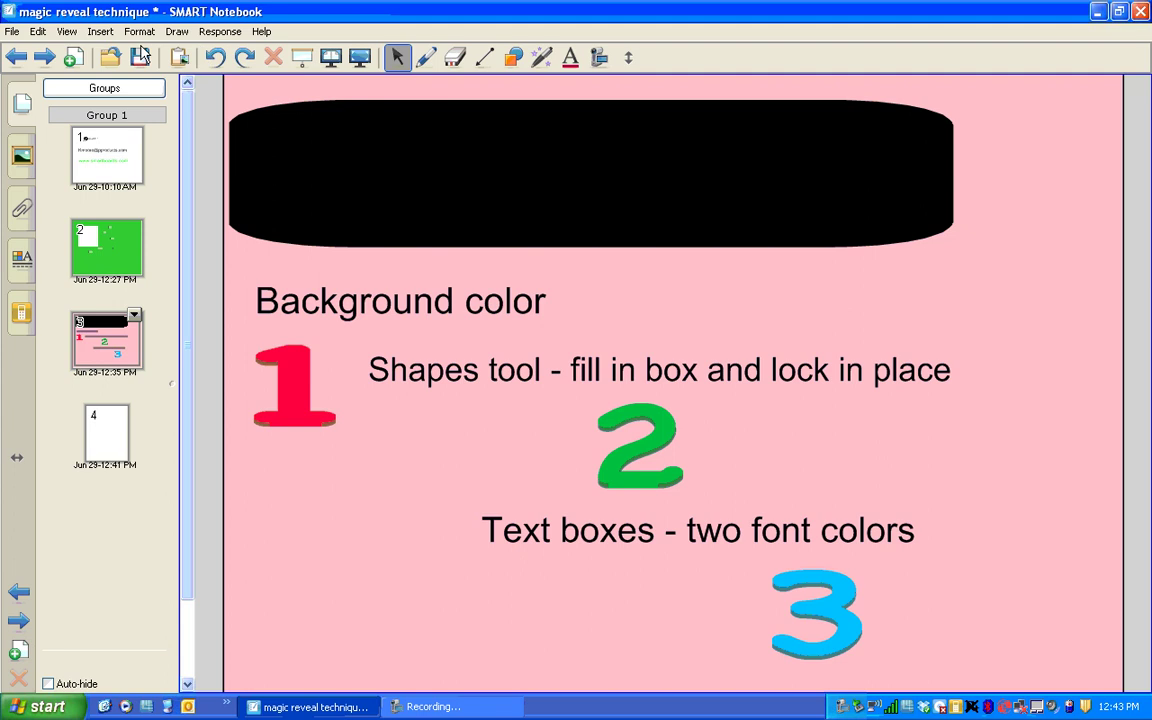
Show pages 3 and 4 side by side and fill page 4's background with solid blue.
left_click(301, 56)
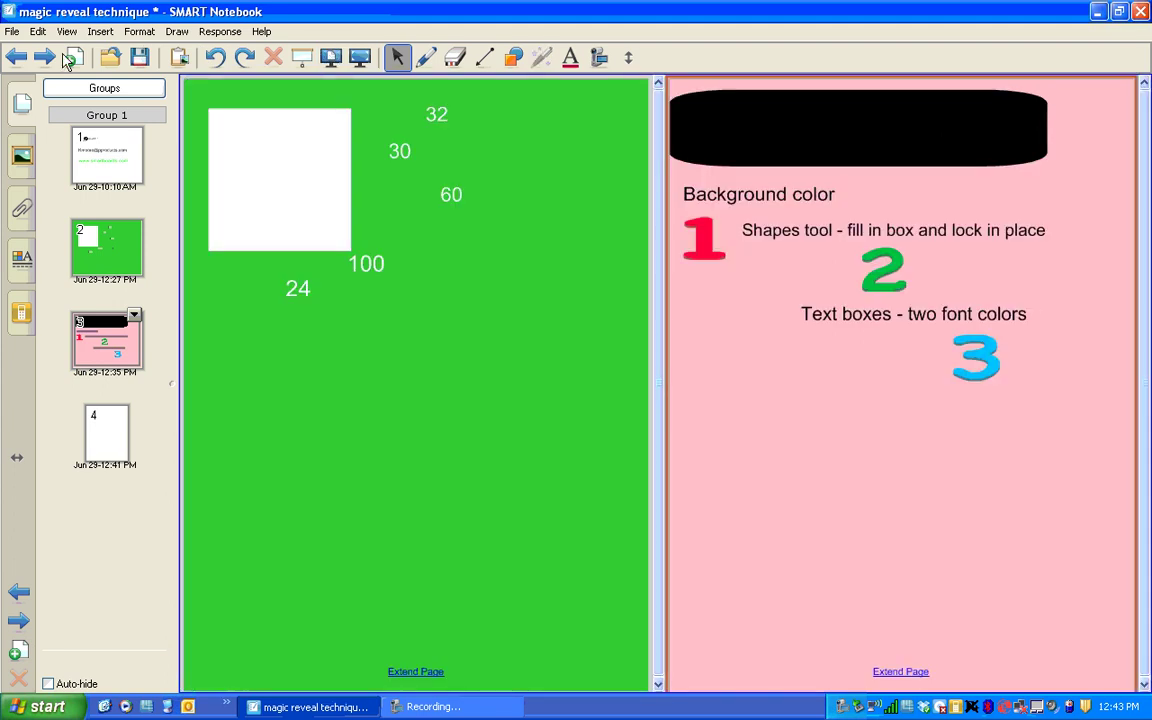
left_click(44, 56)
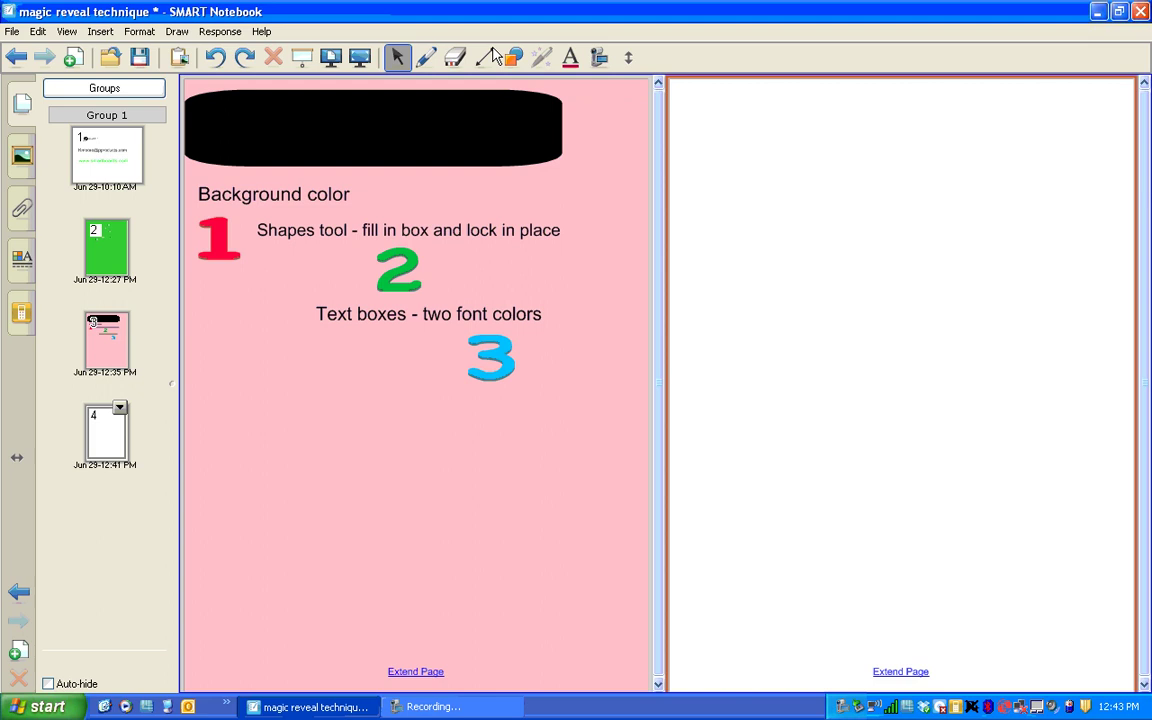
left_click(20, 260)
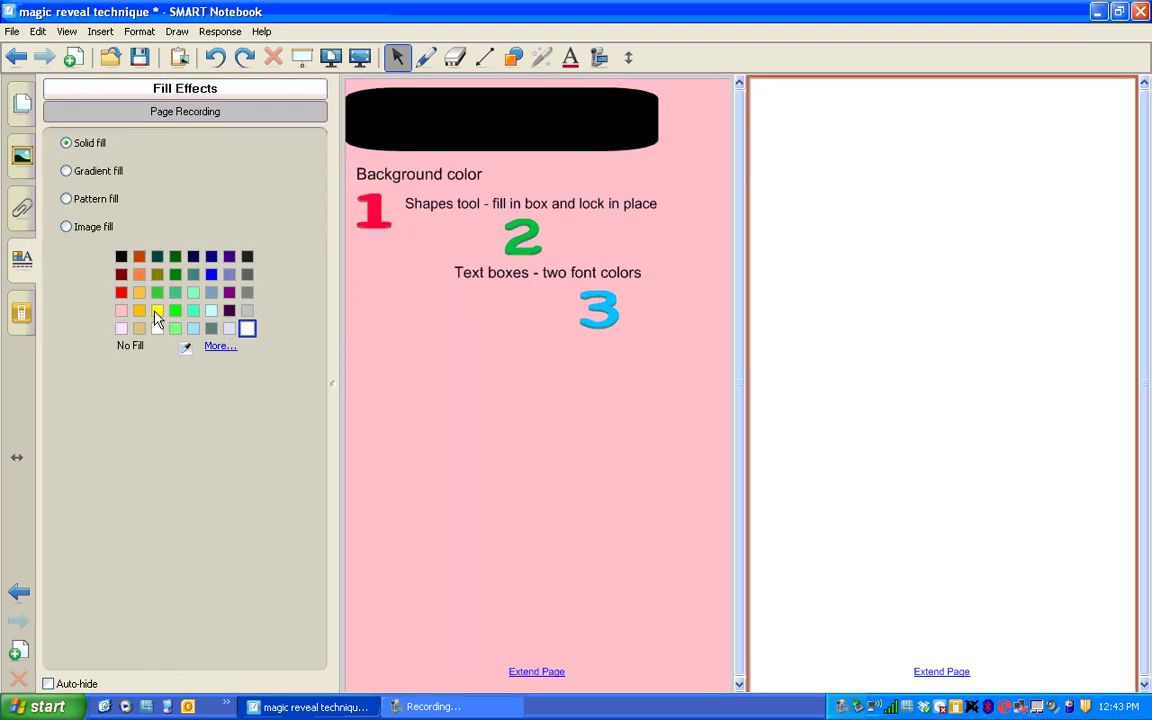
left_click(211, 274)
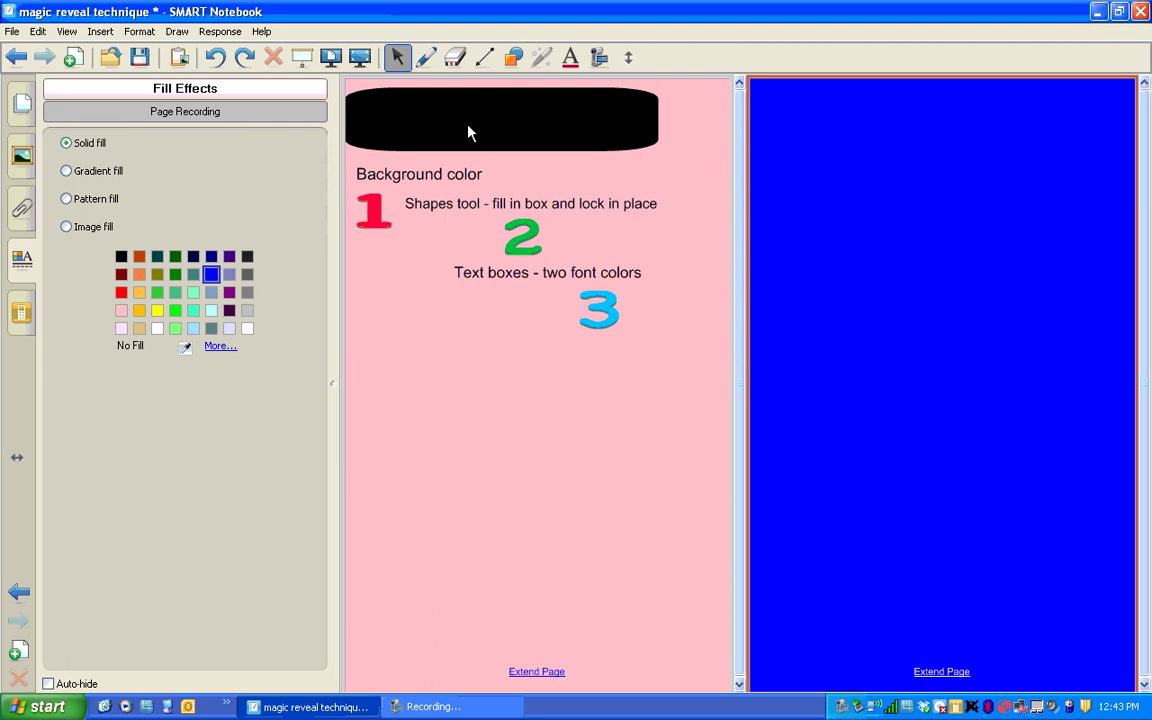
Pick the rectangle shape and save a yellow fill and yellow outline as its tool properties.
left_click(512, 58)
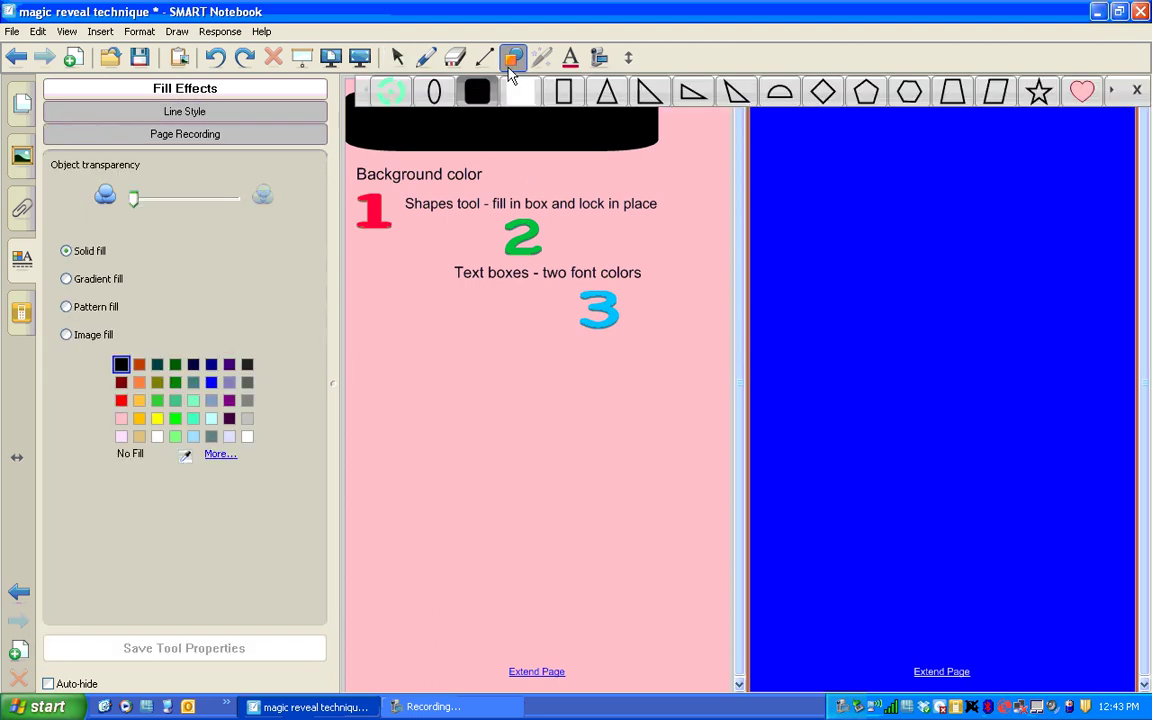
left_click(516, 98)
left_click(565, 93)
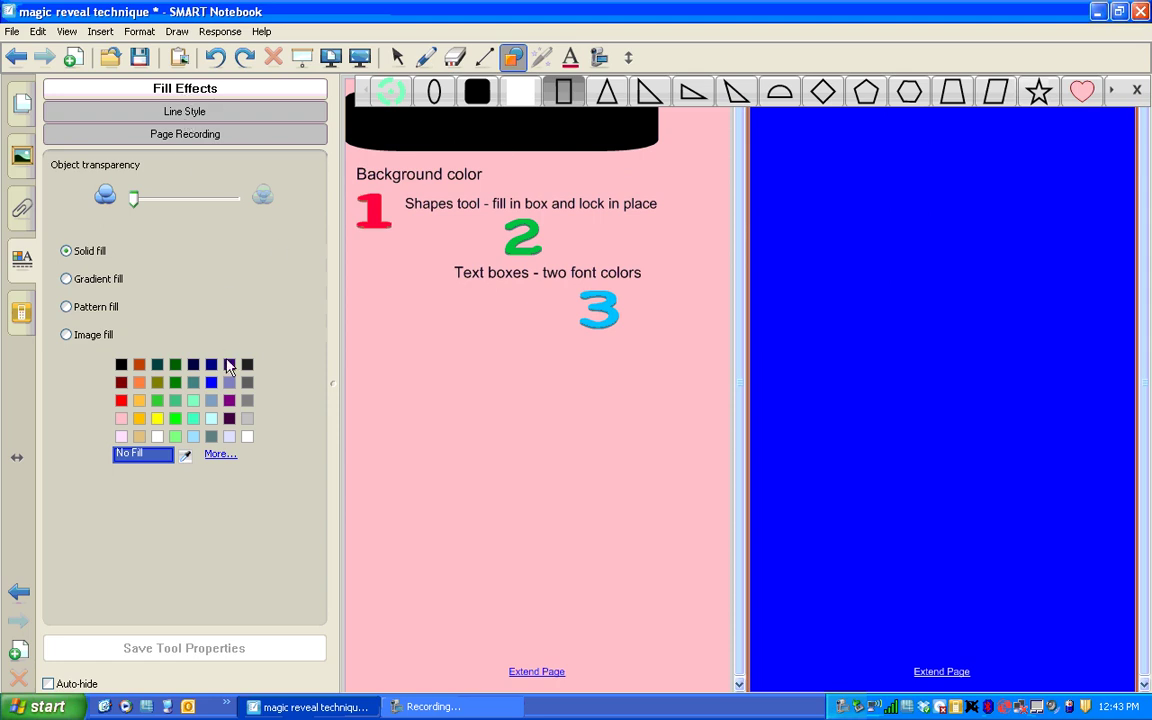
left_click(158, 420)
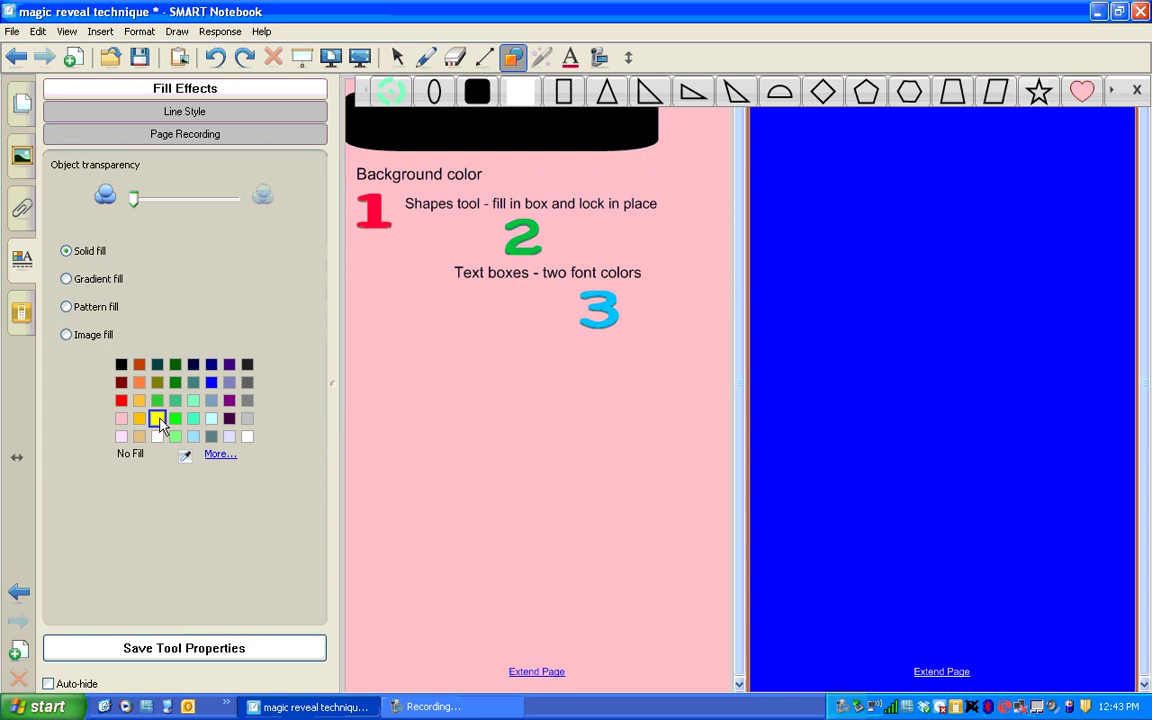
left_click(186, 112)
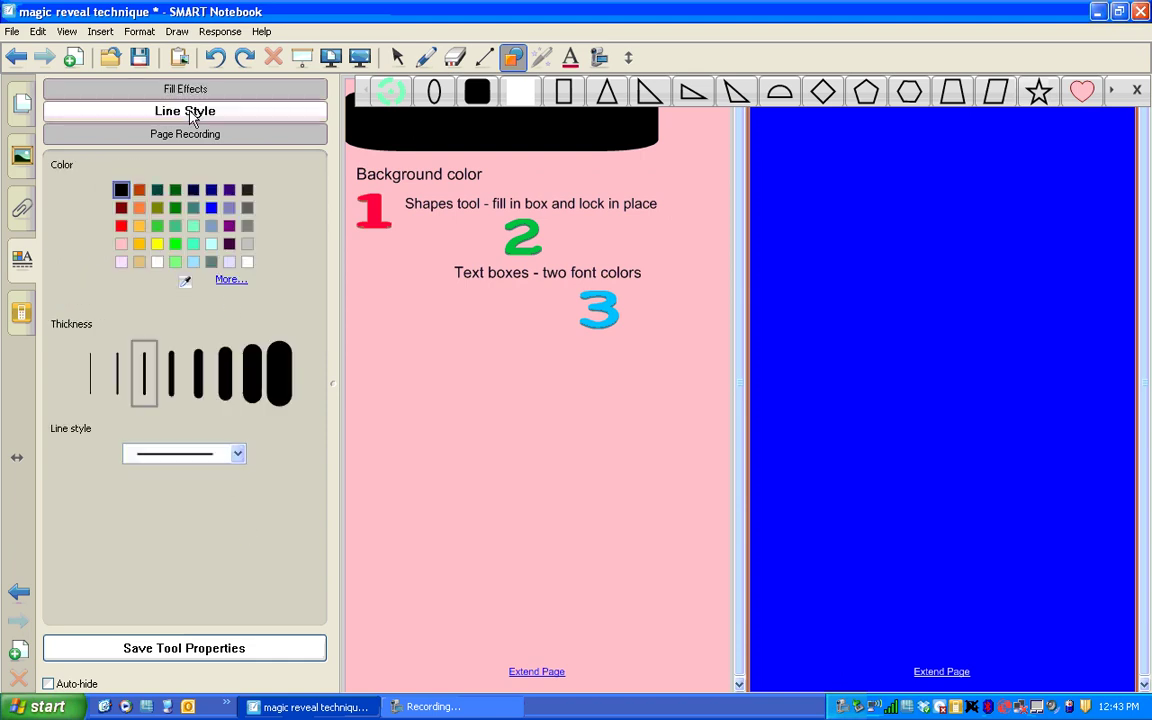
left_click(157, 243)
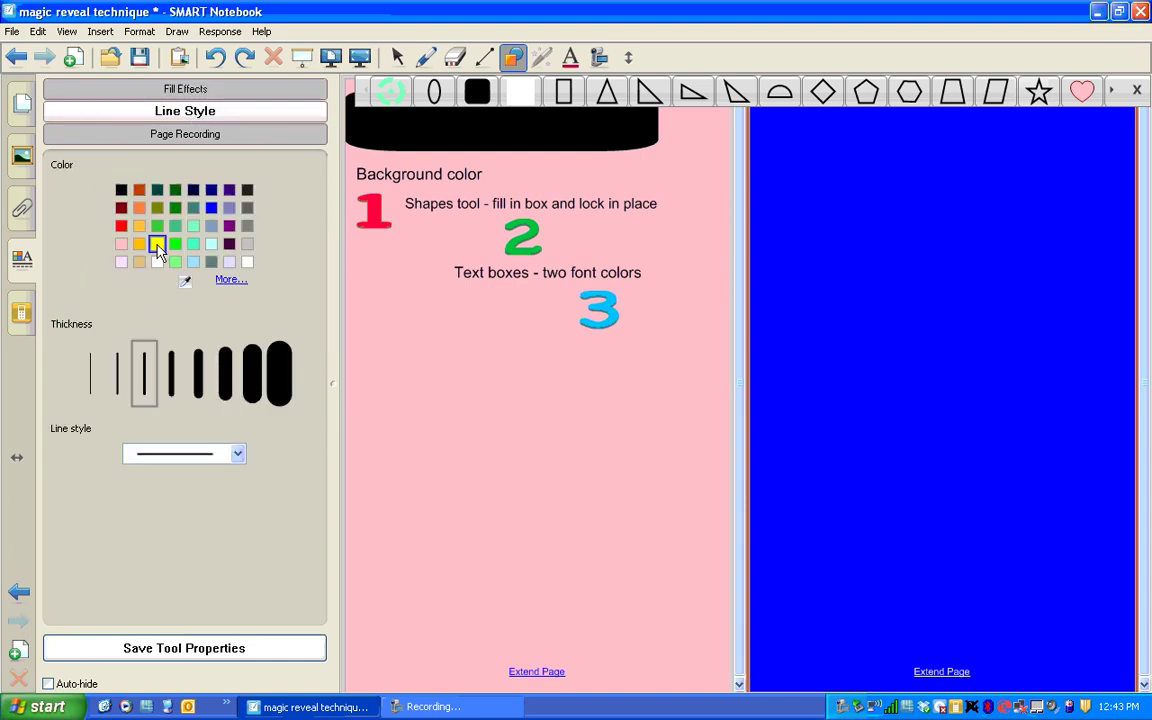
left_click(147, 648)
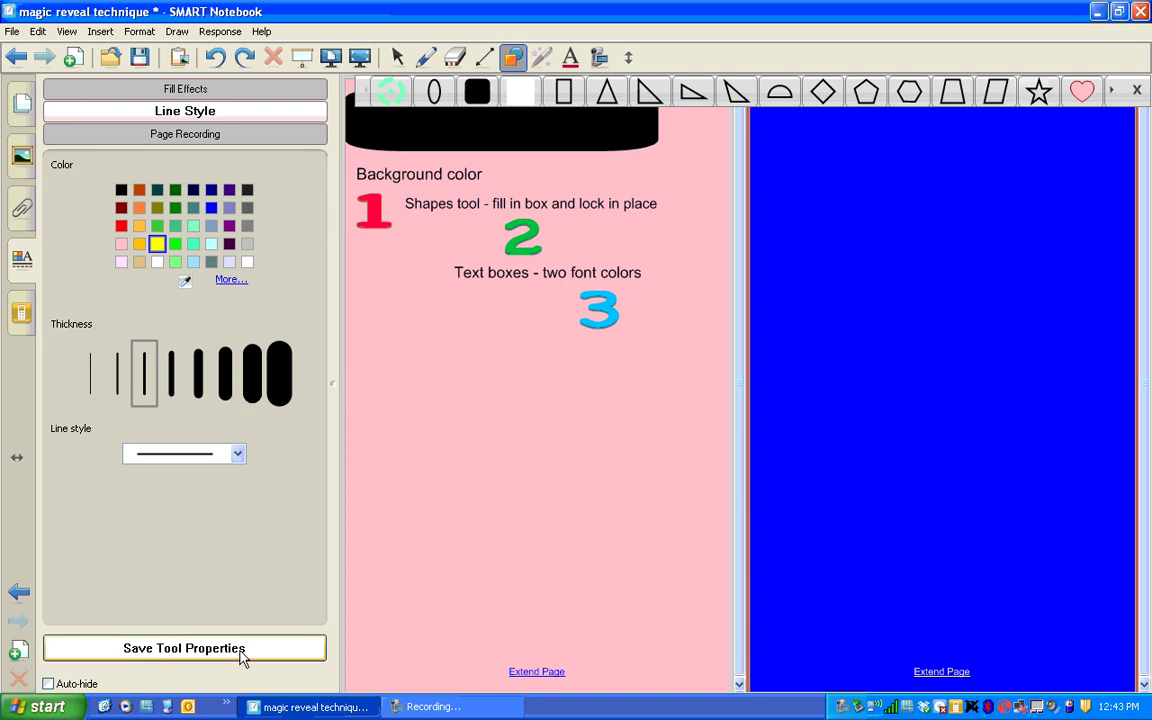
left_click(242, 657)
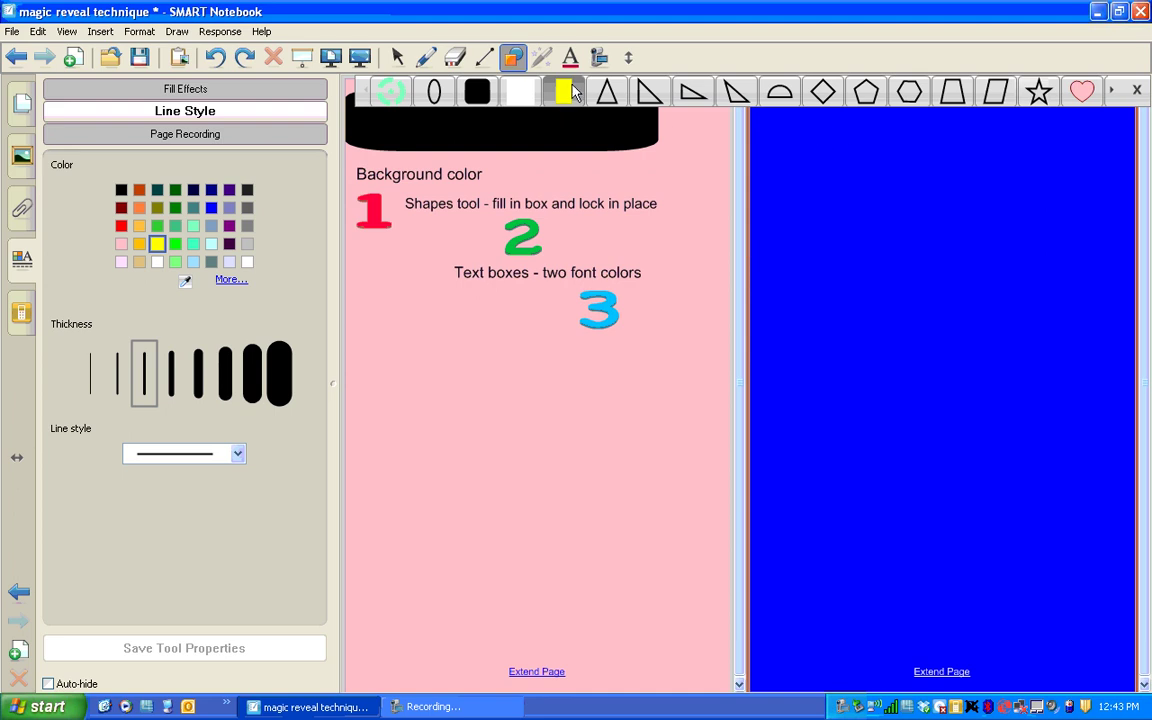
Draw a wide yellow rectangle near the top of page 4 and nudge it up toward the edge.
mouse_move(776, 136)
left_mouse_down()
mouse_move(843, 185)
mouse_move(1127, 297)
mouse_move(1116, 296)
left_mouse_up()
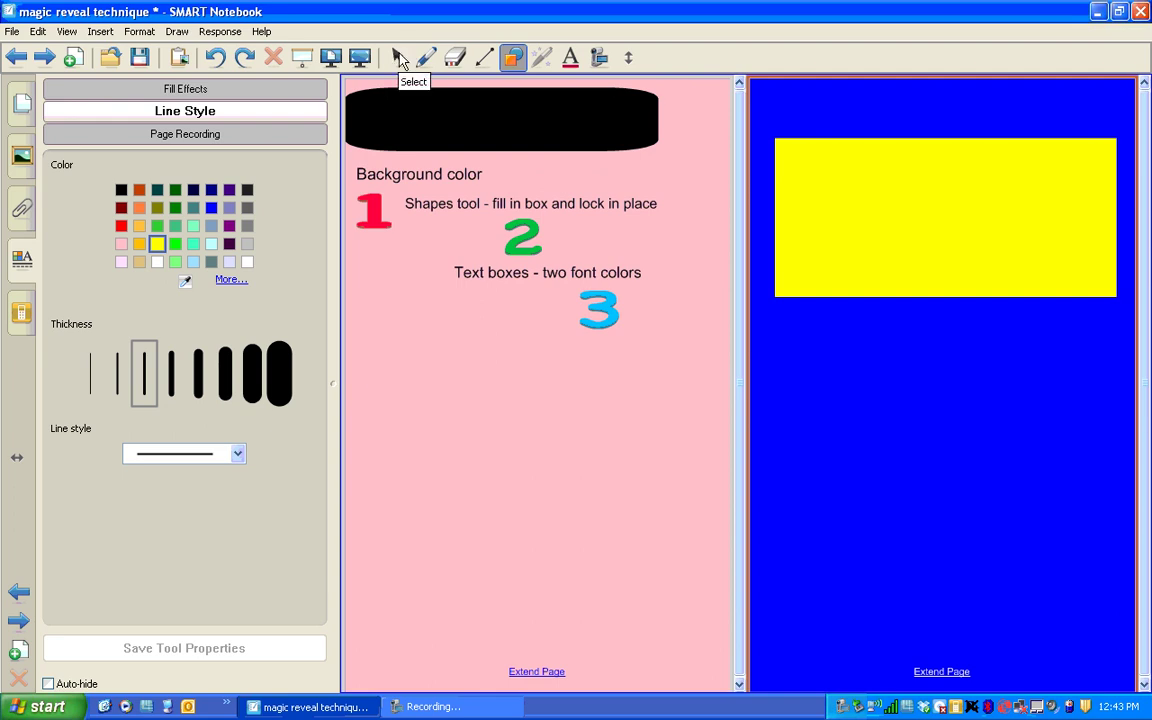
left_click(399, 58)
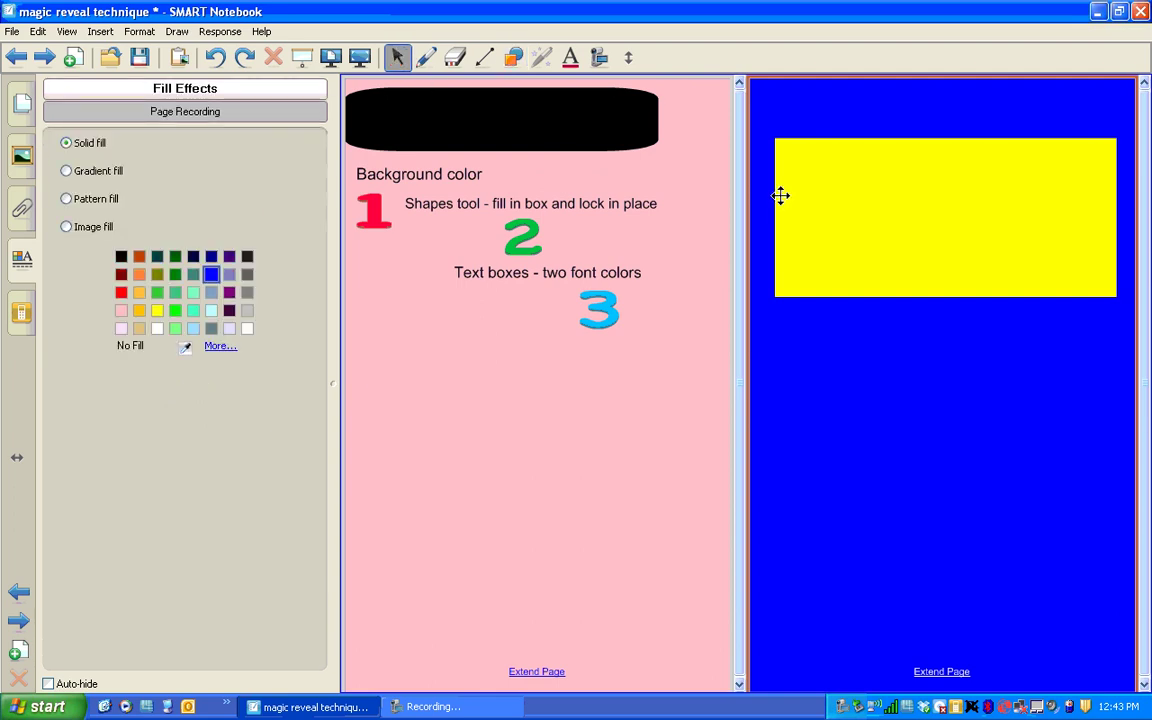
left_click_drag(849, 170, 846, 132)
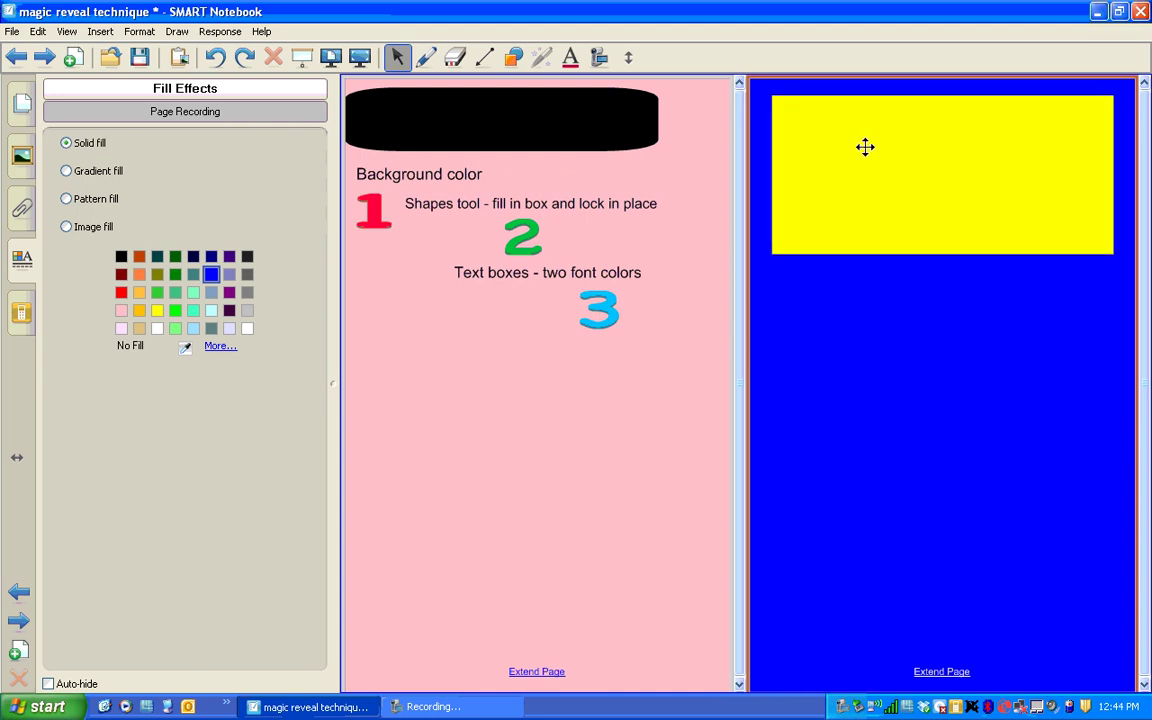
Lock the yellow rectangle with Locking > Lock In Place from its menu.
left_click(877, 151)
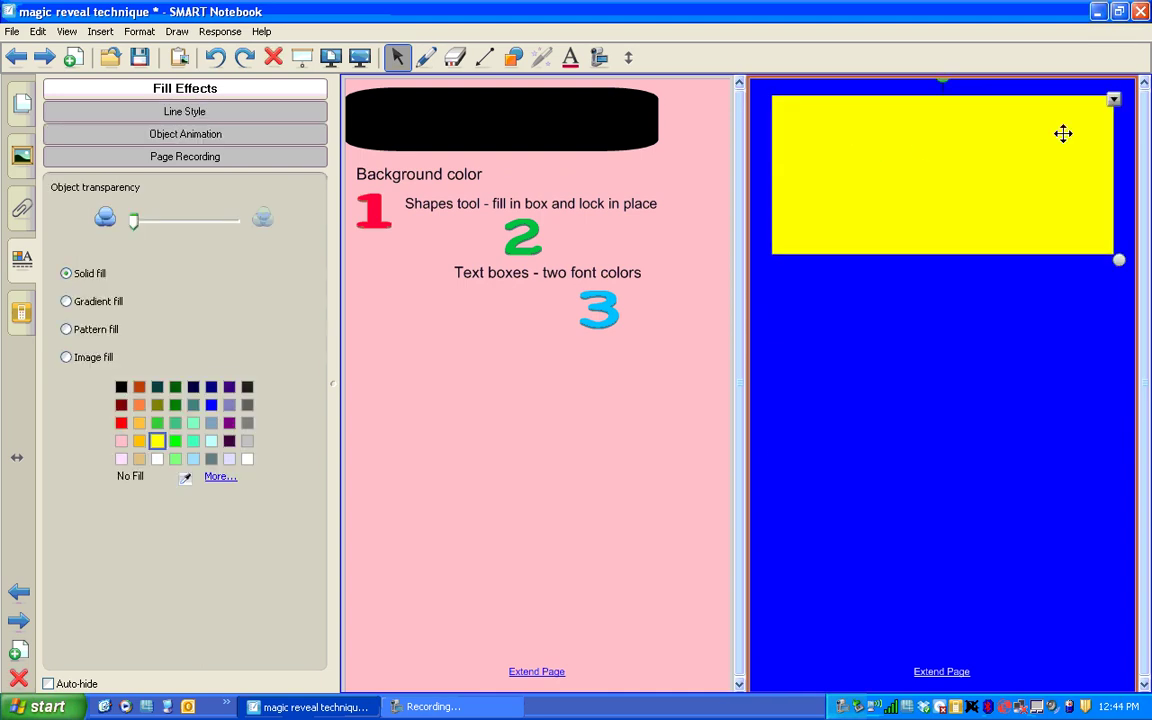
left_click(1113, 101)
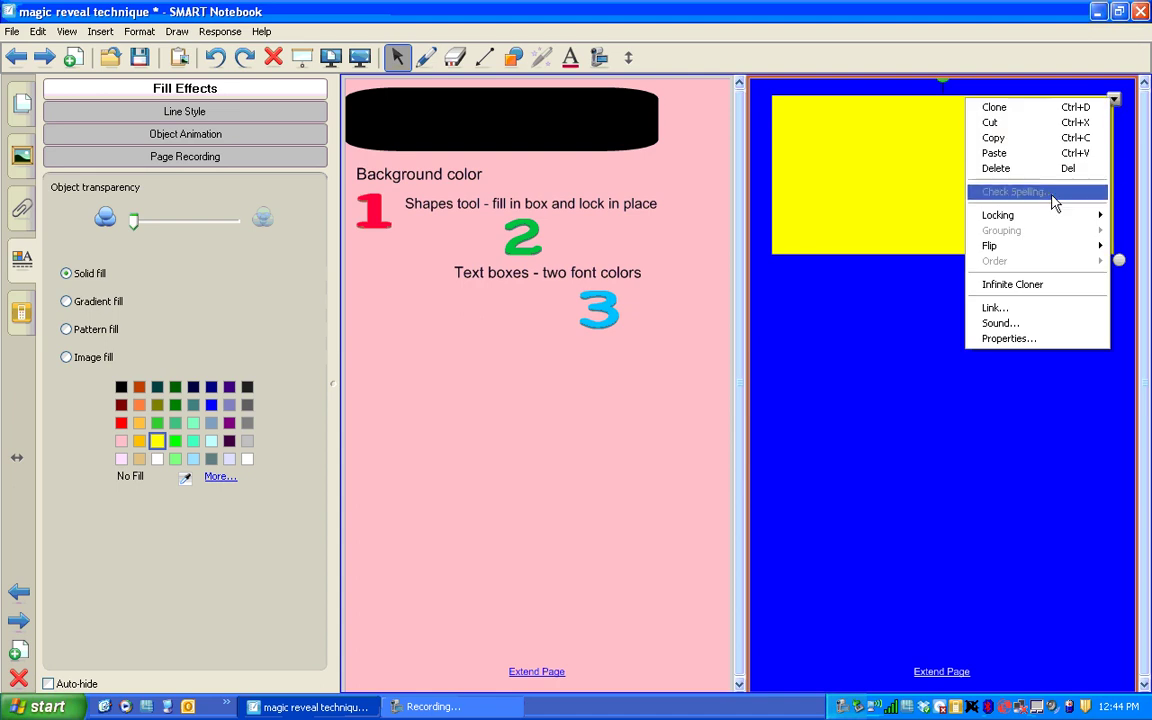
mouse_move(1053, 220)
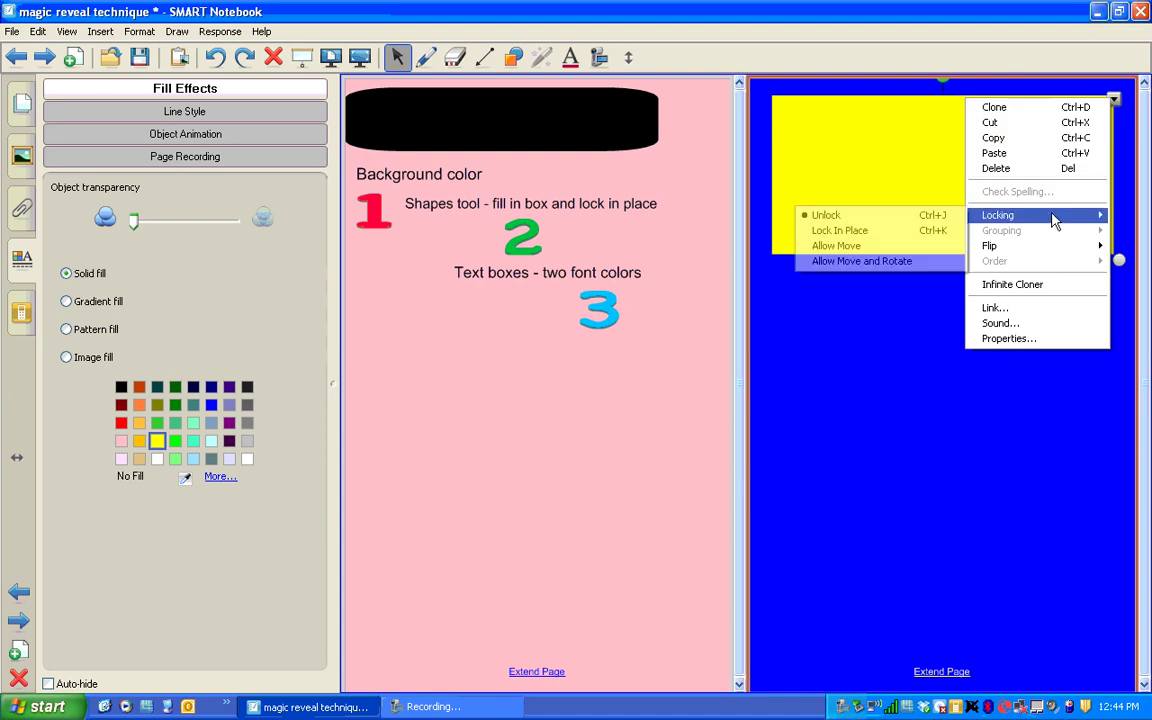
left_click(878, 231)
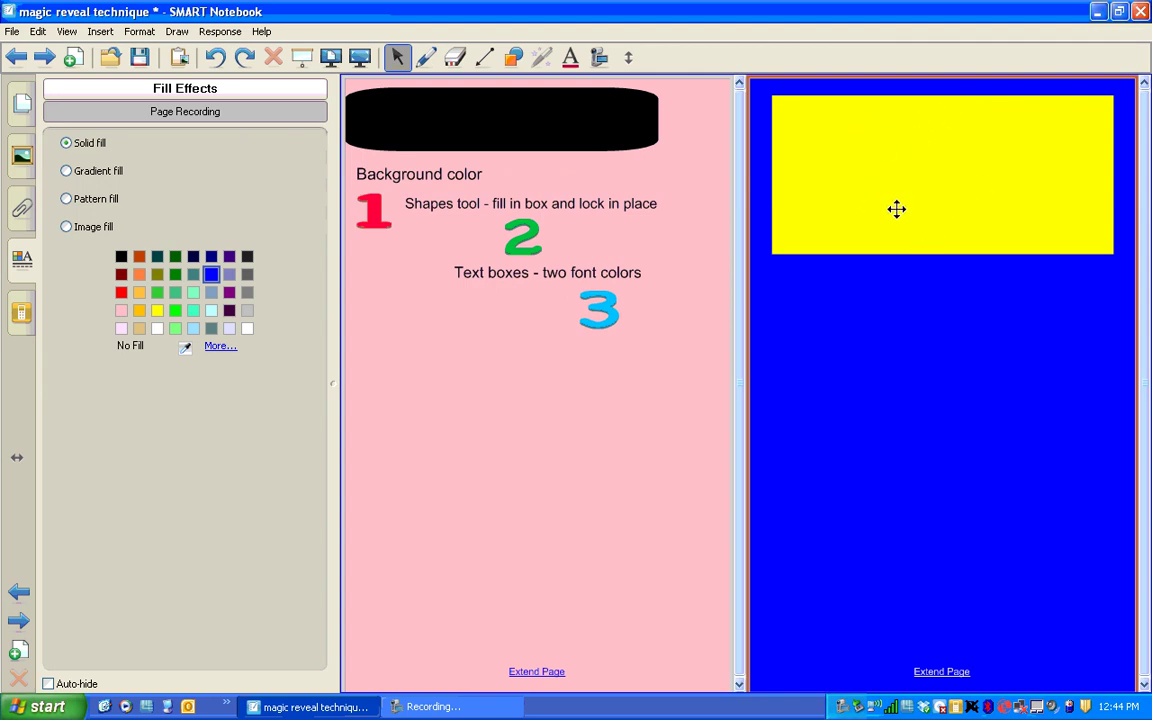
Add a text box on the yellow rectangle with 'sample question' and 'sample answer' on two lines.
left_click(570, 58)
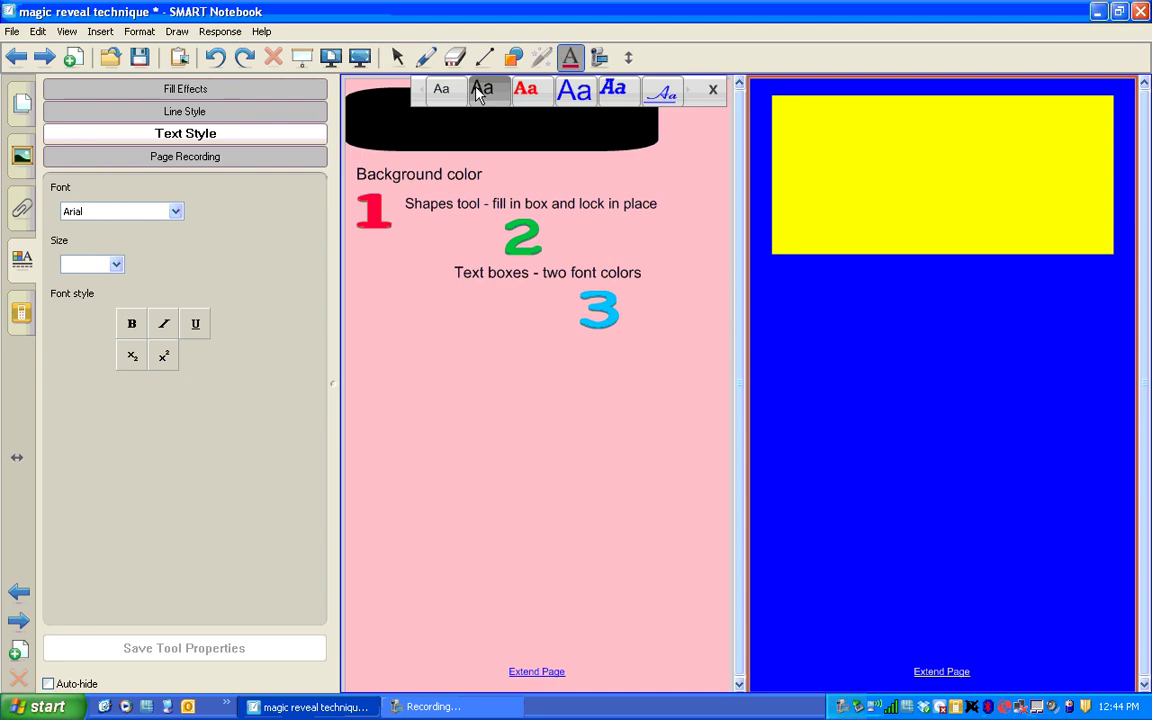
left_click(480, 93)
left_click(822, 121)
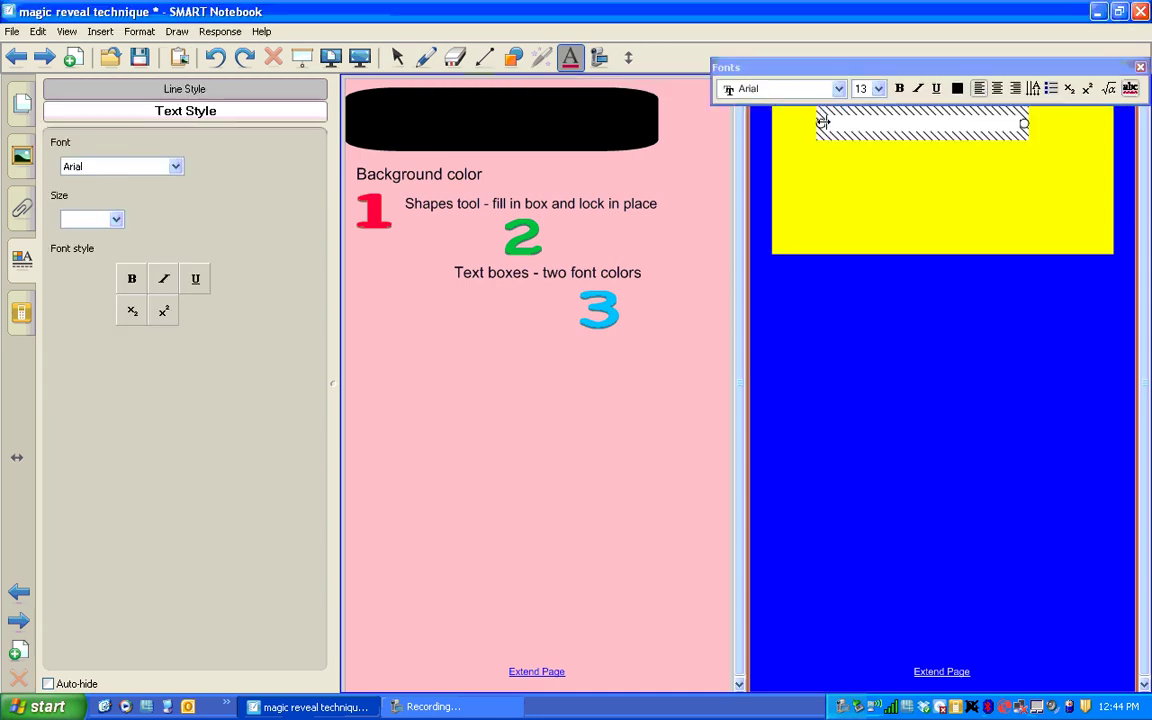
type("sample q")
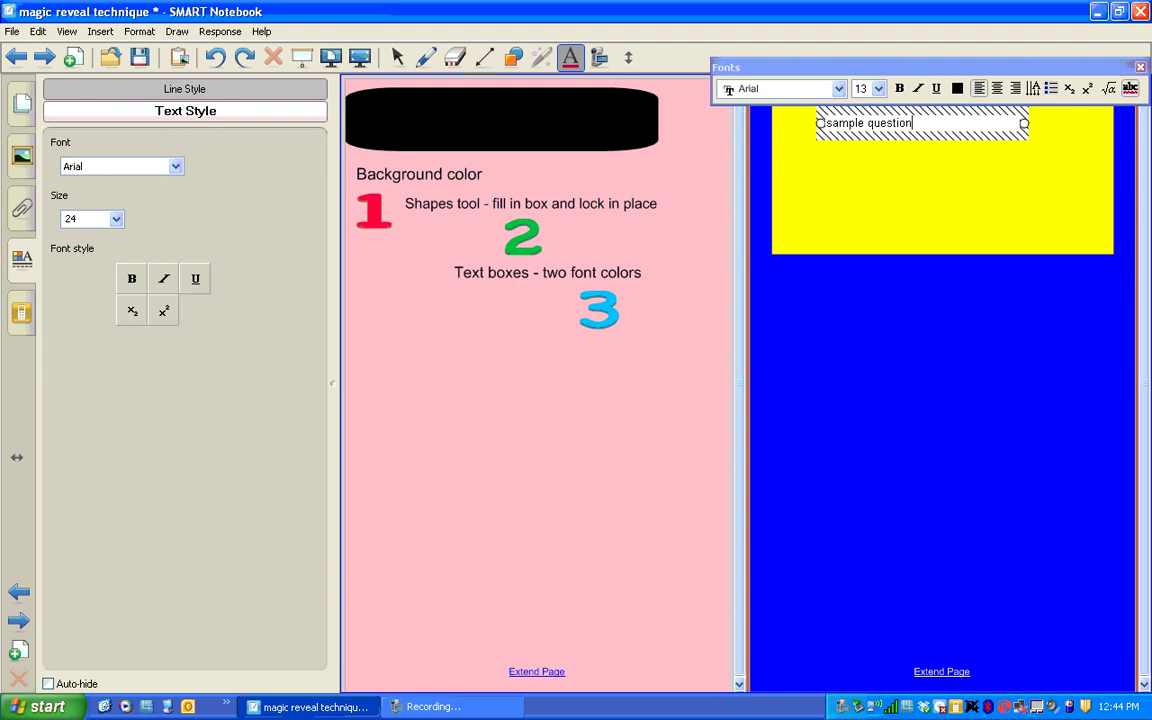
type("uestion")
key("Return")
type("sample answer")
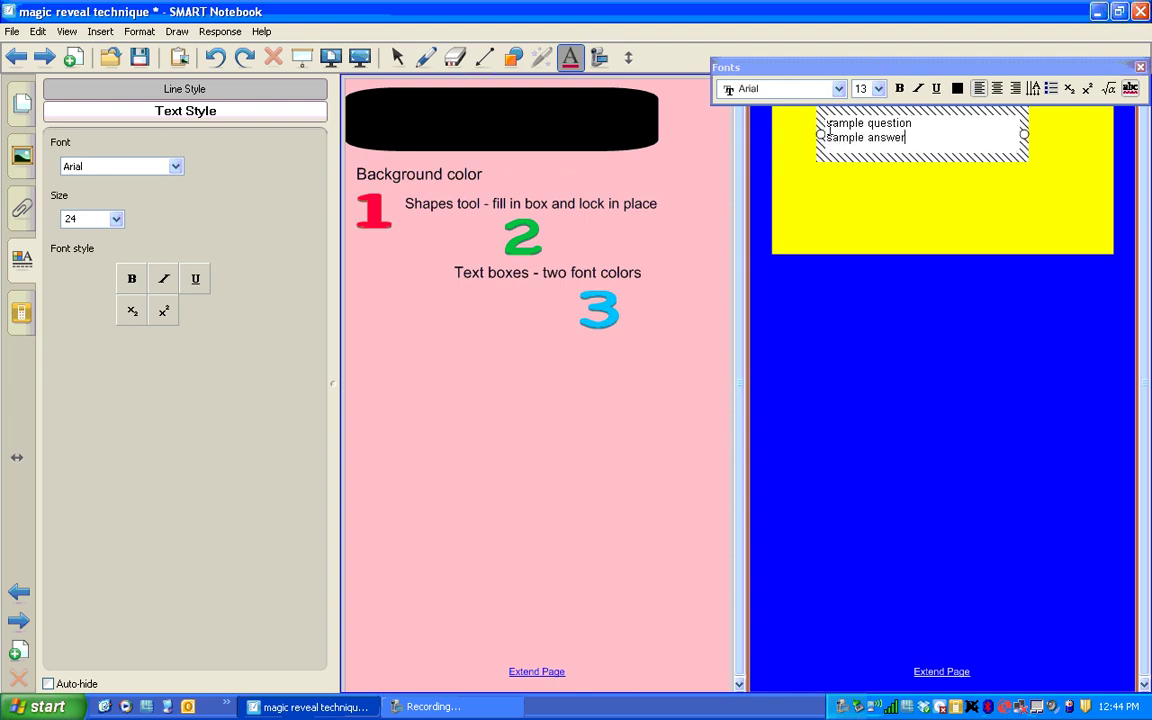
left_click(397, 57)
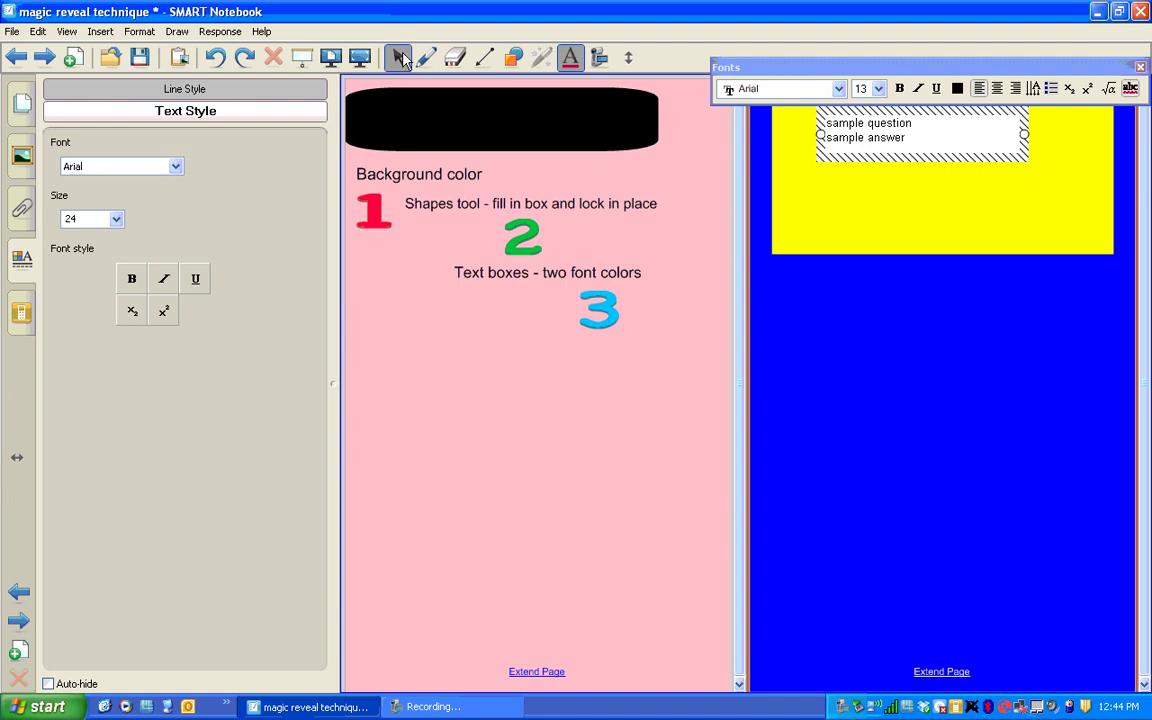
left_click_drag(841, 121, 821, 139)
Colour the 'sample question' line yellow.
double_click(825, 122)
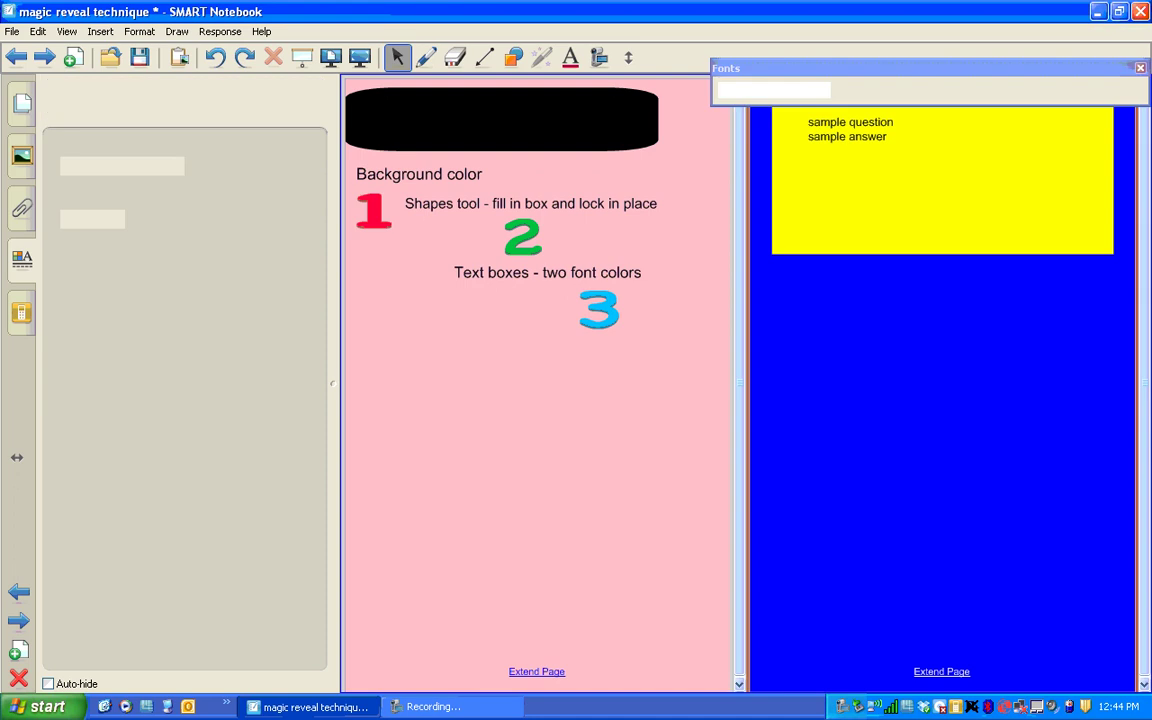
left_click_drag(905, 123, 778, 121)
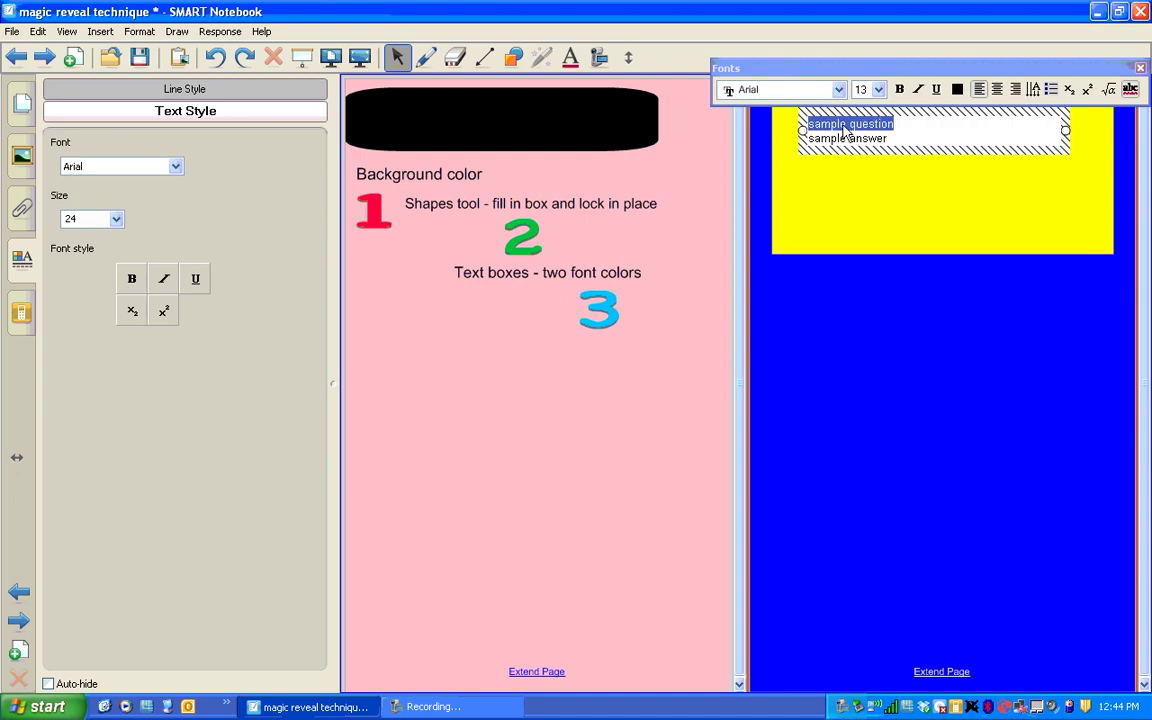
left_click(956, 90)
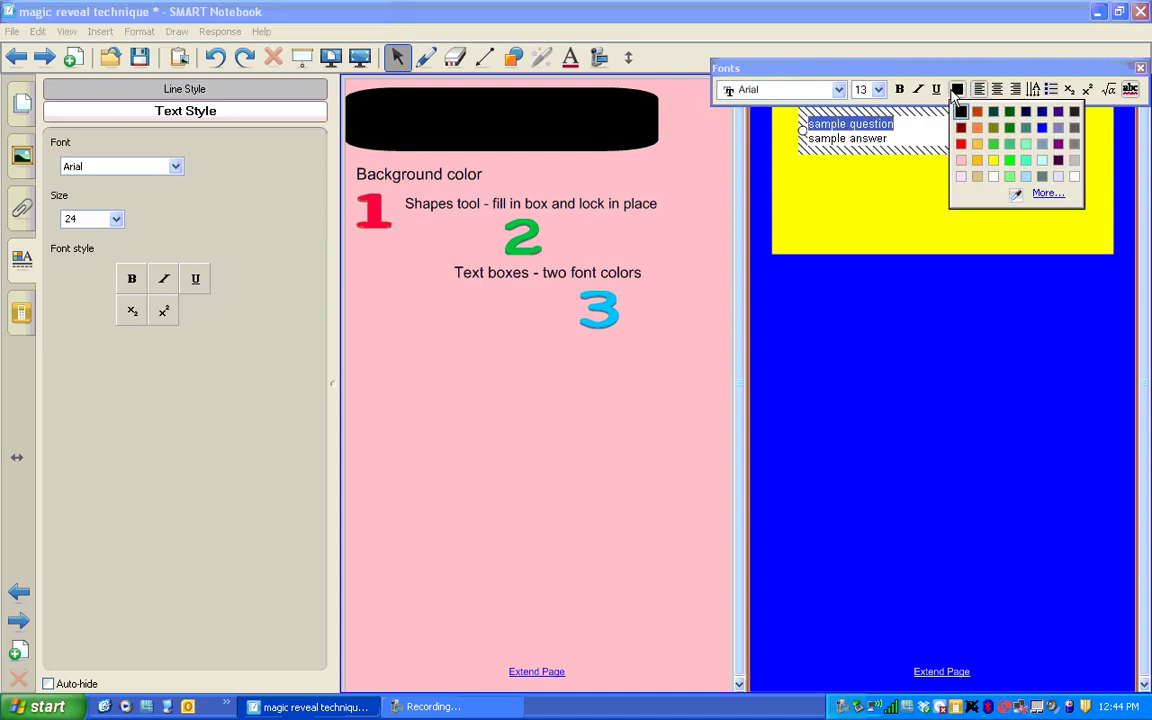
left_click(993, 162)
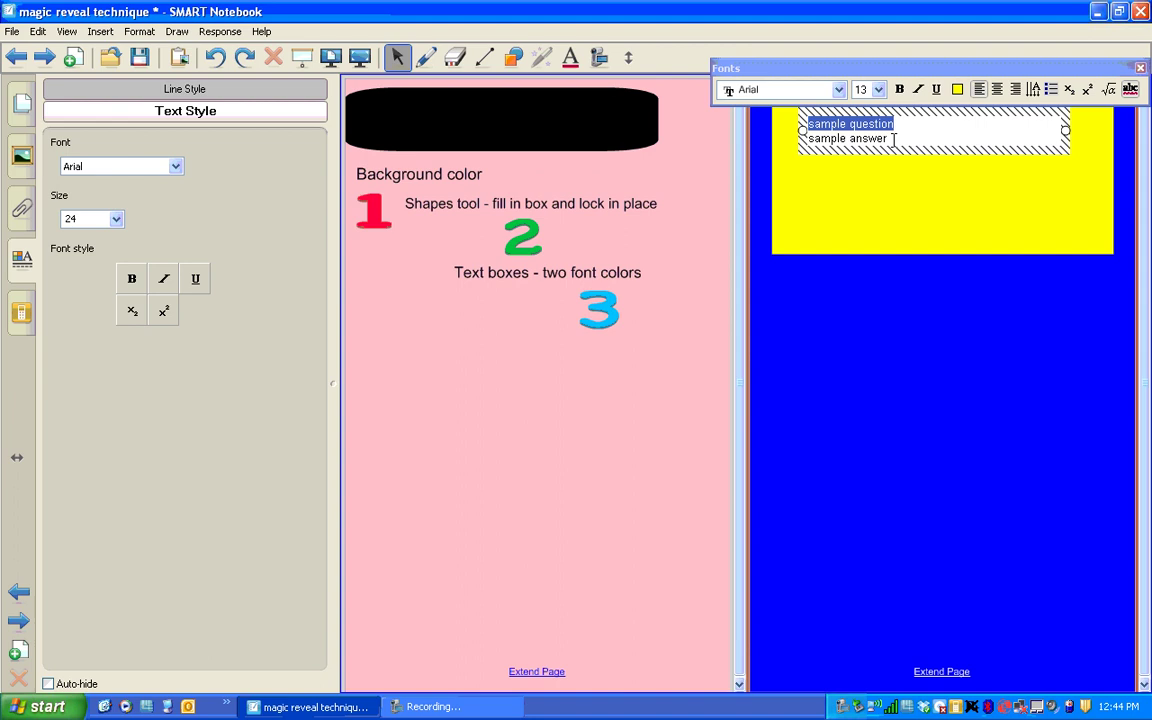
Colour the 'sample answer' line dark blue and finish editing.
left_click_drag(888, 139, 795, 137)
left_click(956, 89)
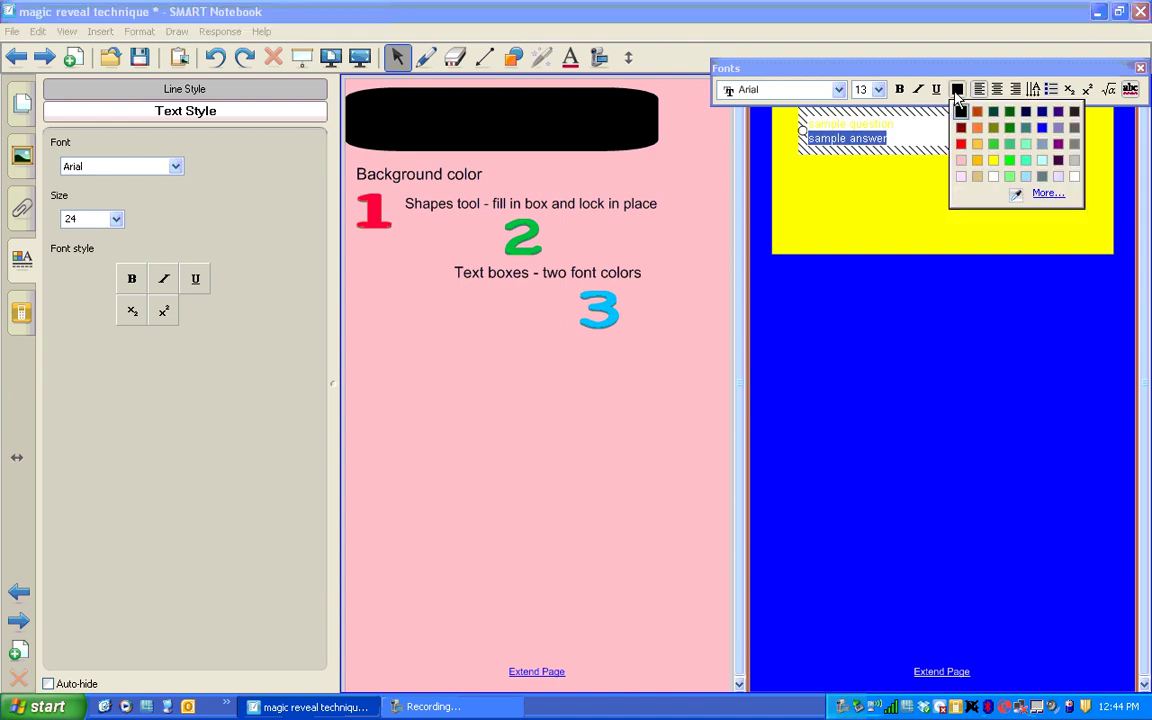
left_click(1027, 113)
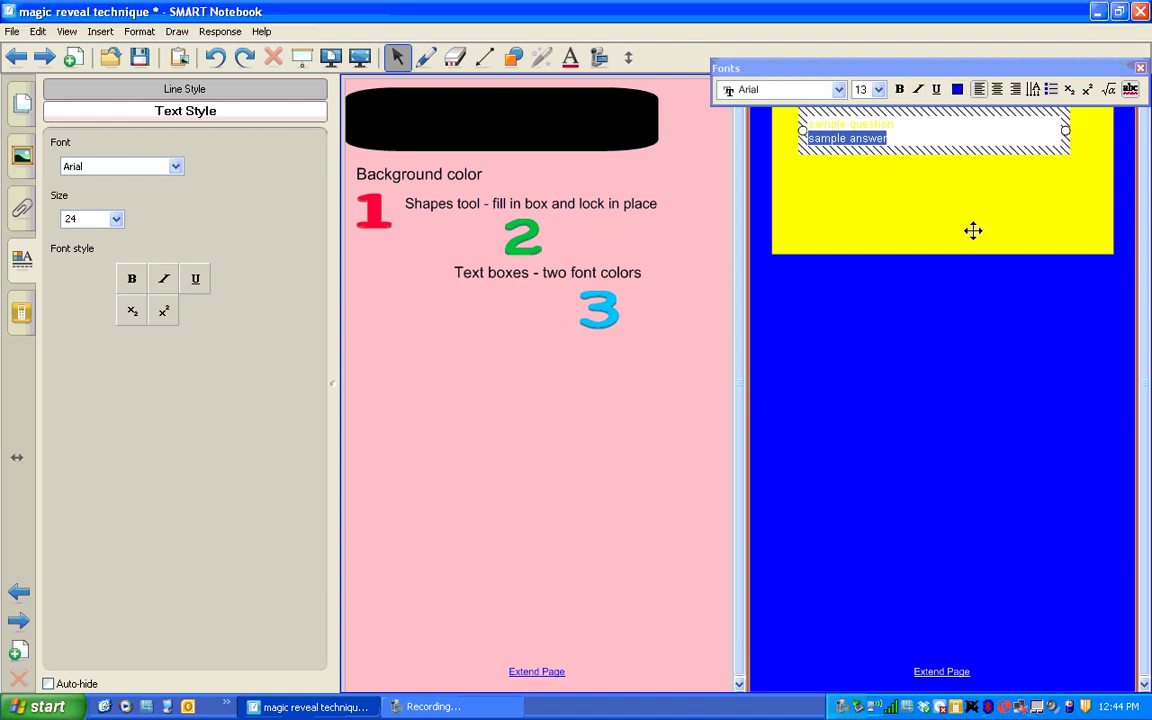
left_click(917, 220)
Resize the text box to enlarge the text to size 36, then reposition it over the yellow rectangle.
left_click(397, 57)
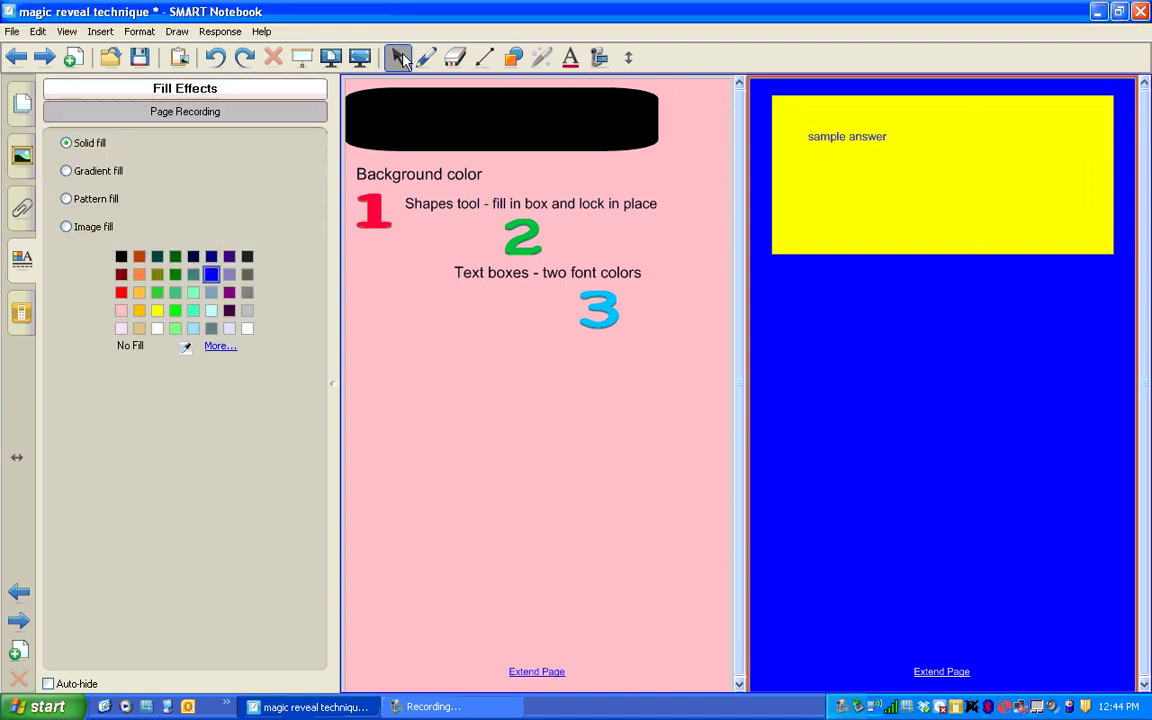
left_click_drag(861, 136, 1085, 381)
left_click(872, 339)
left_click_drag(889, 305, 906, 120)
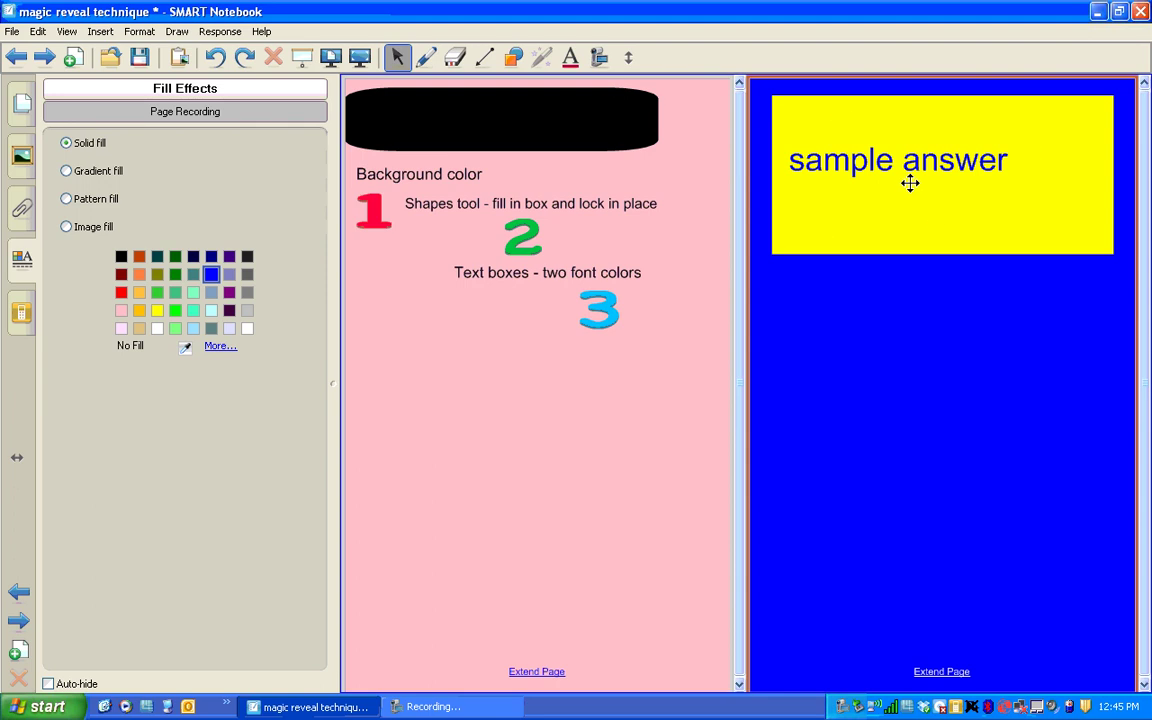
left_click_drag(859, 162, 877, 182)
Make the sample answer line yellow, undoing the accidental text moves.
double_click(877, 182)
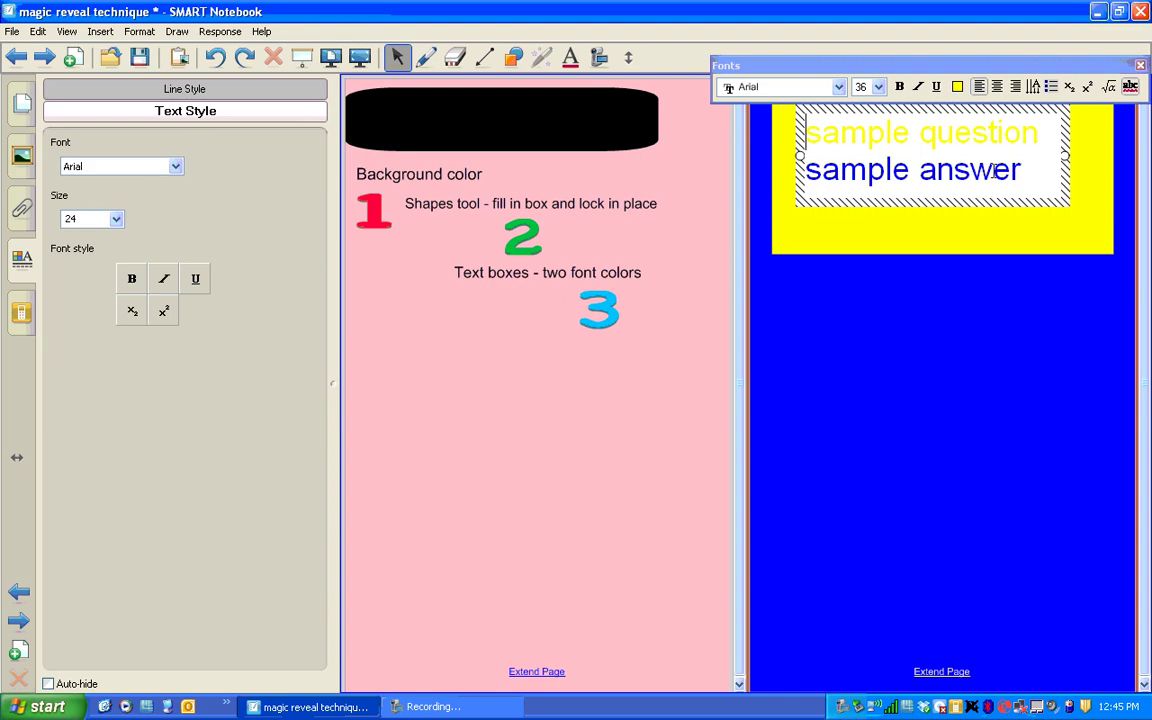
left_click_drag(1030, 170, 791, 186)
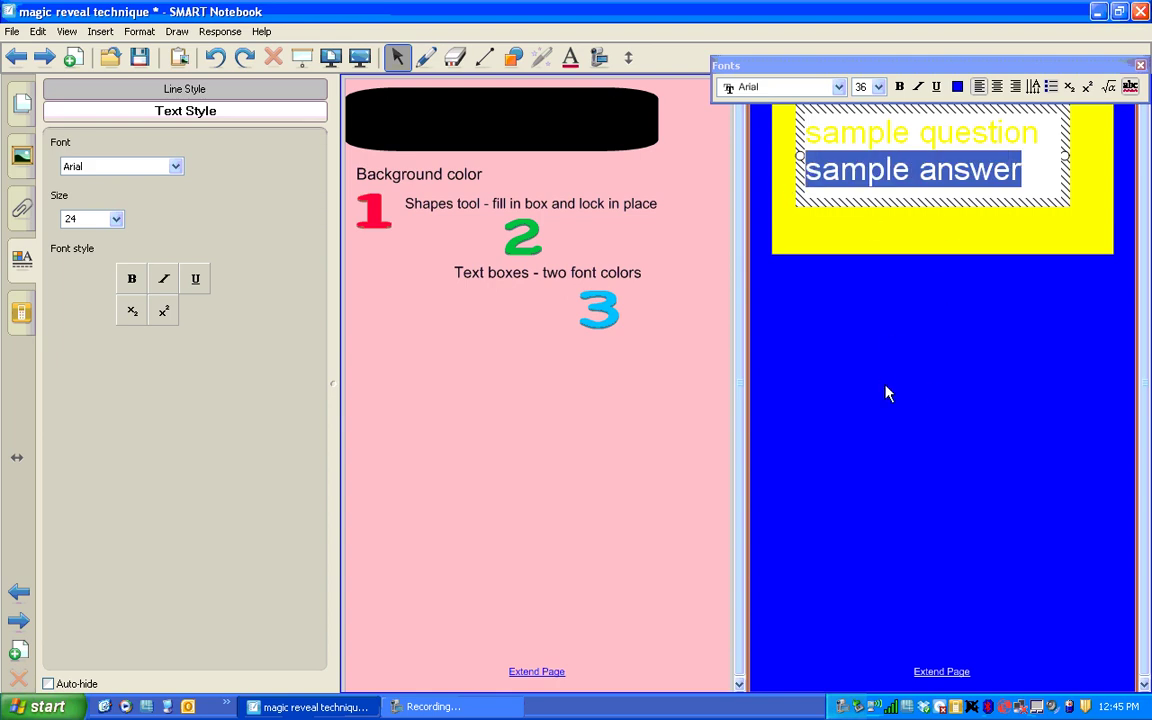
left_click(957, 88)
left_click(990, 158)
mouse_move(1034, 125)
left_mouse_down()
mouse_move(744, 119)
mouse_move(1031, 124)
left_mouse_up()
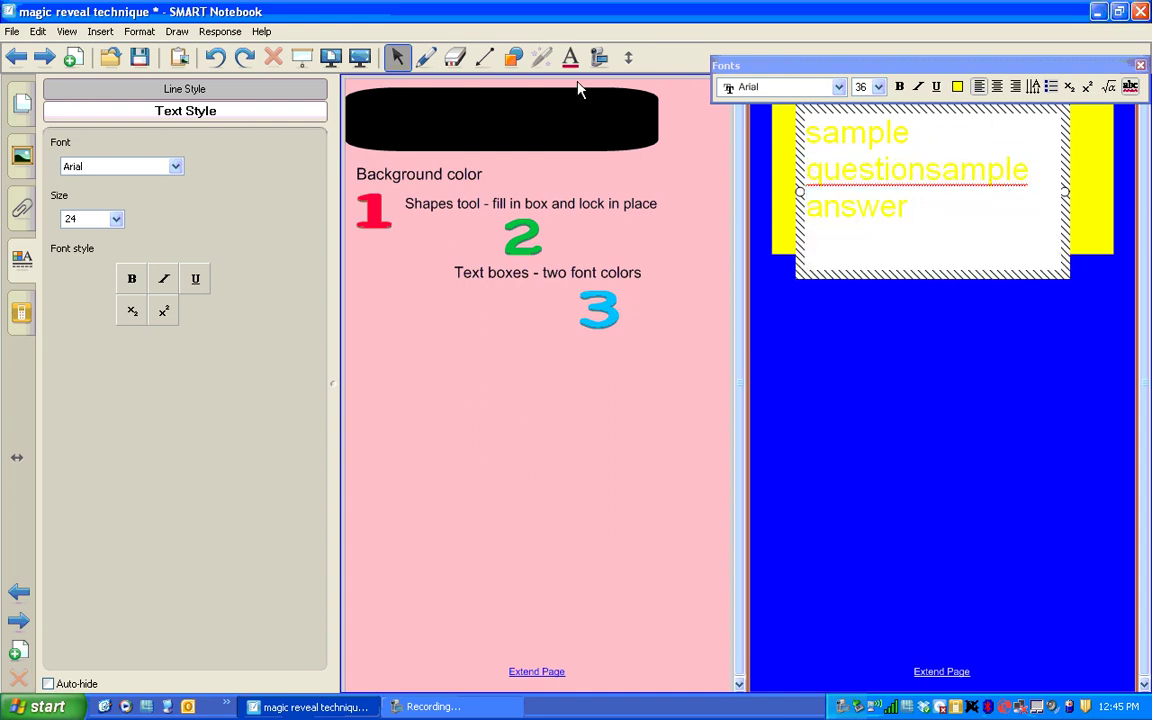
left_click(215, 57)
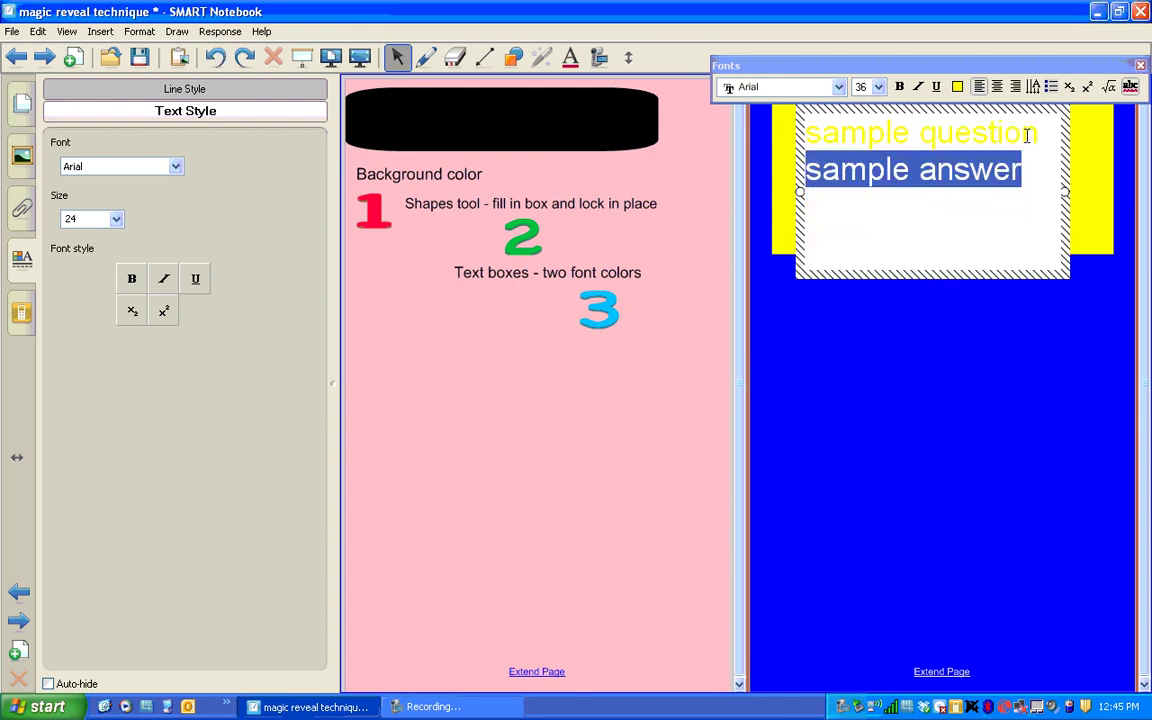
left_click_drag(1012, 168, 998, 137)
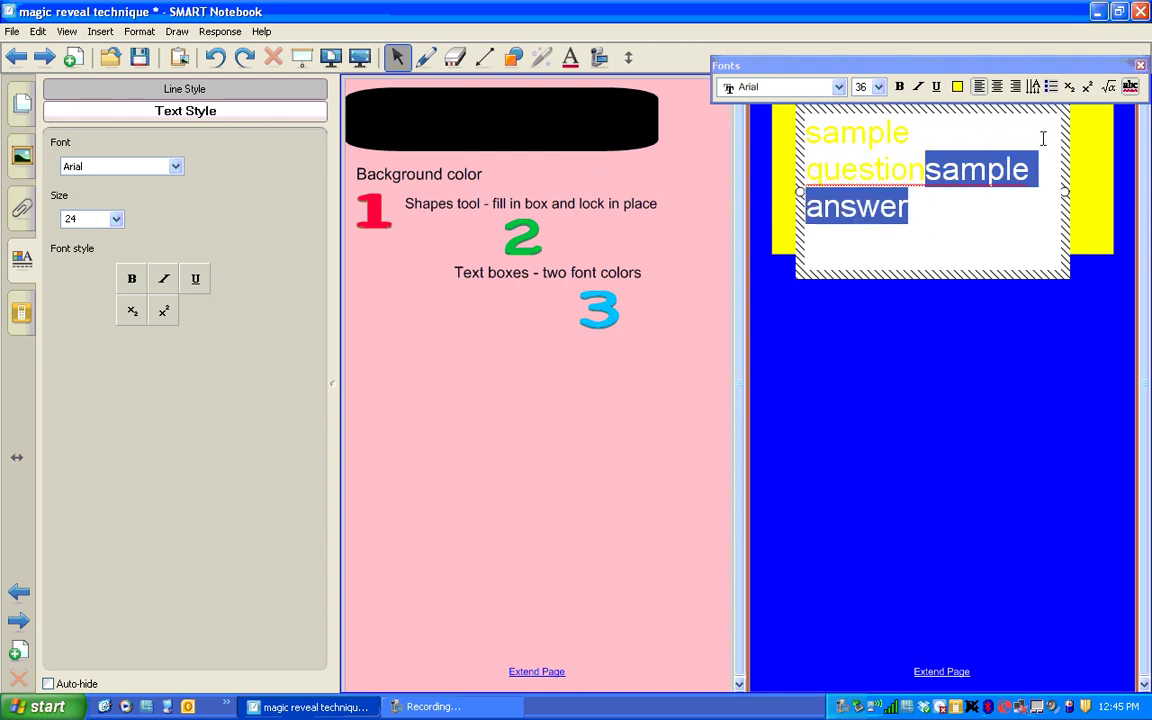
left_click(998, 219)
left_click(215, 57)
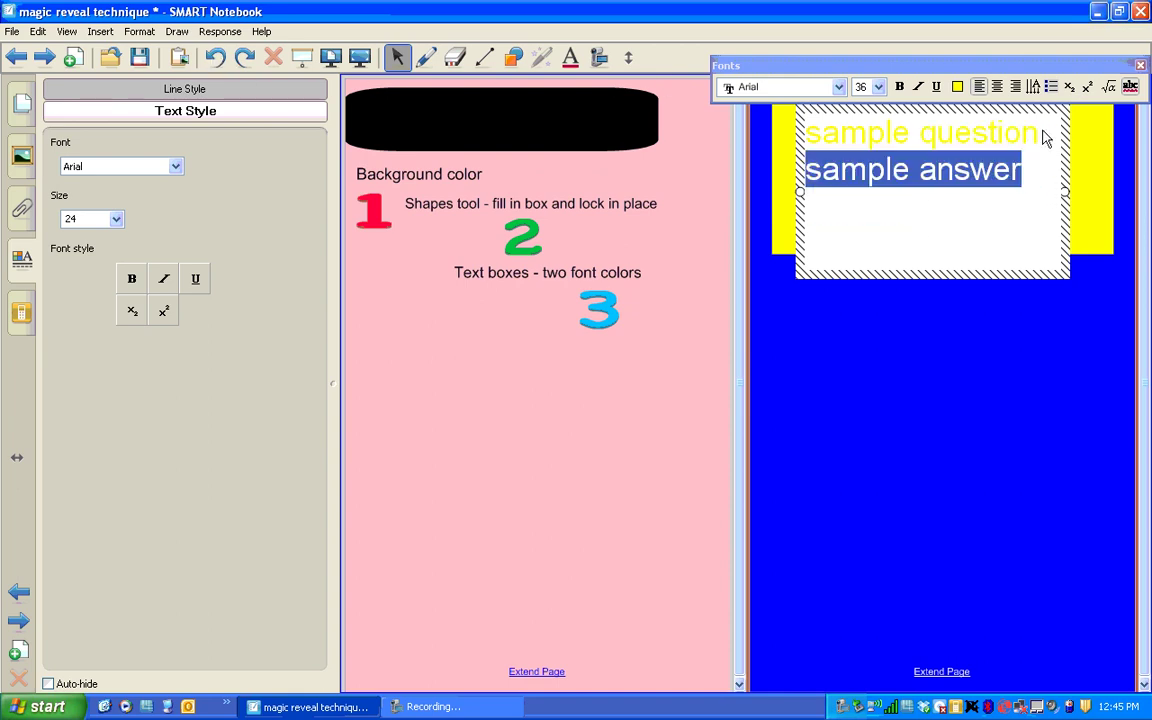
Turn 'sample question' blue, drag the text down to test the reveal, and show one page only.
left_click_drag(1042, 133, 806, 132)
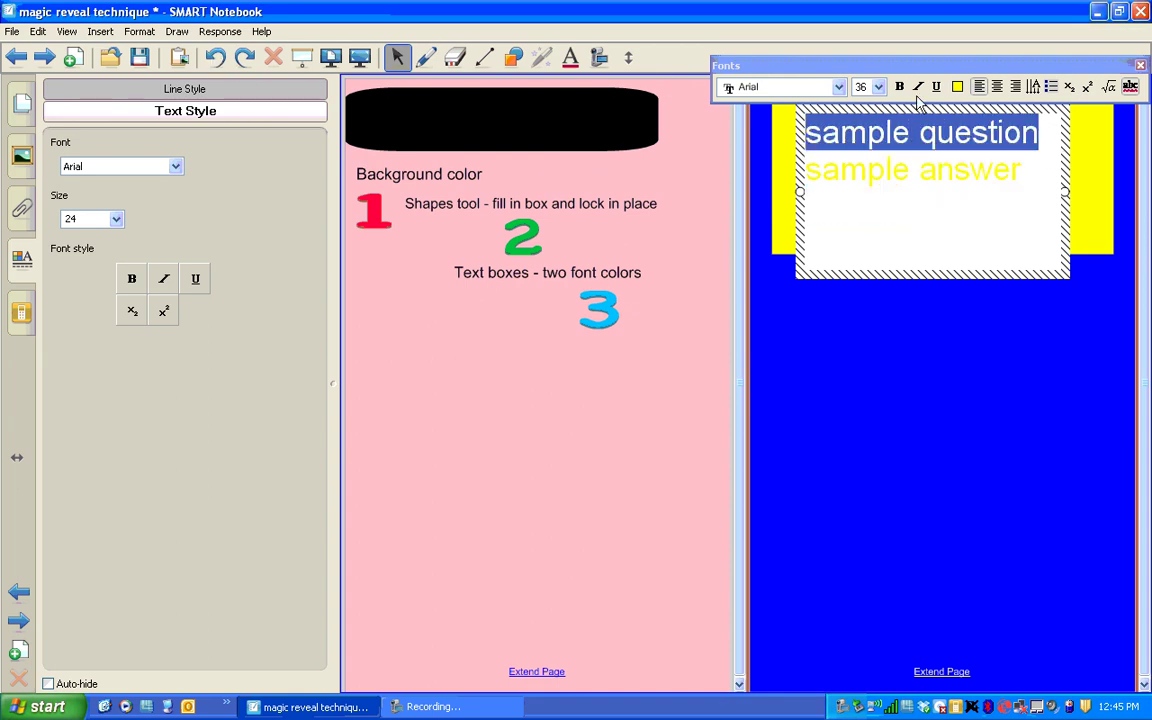
left_click(957, 87)
left_click(1036, 112)
left_click(928, 358)
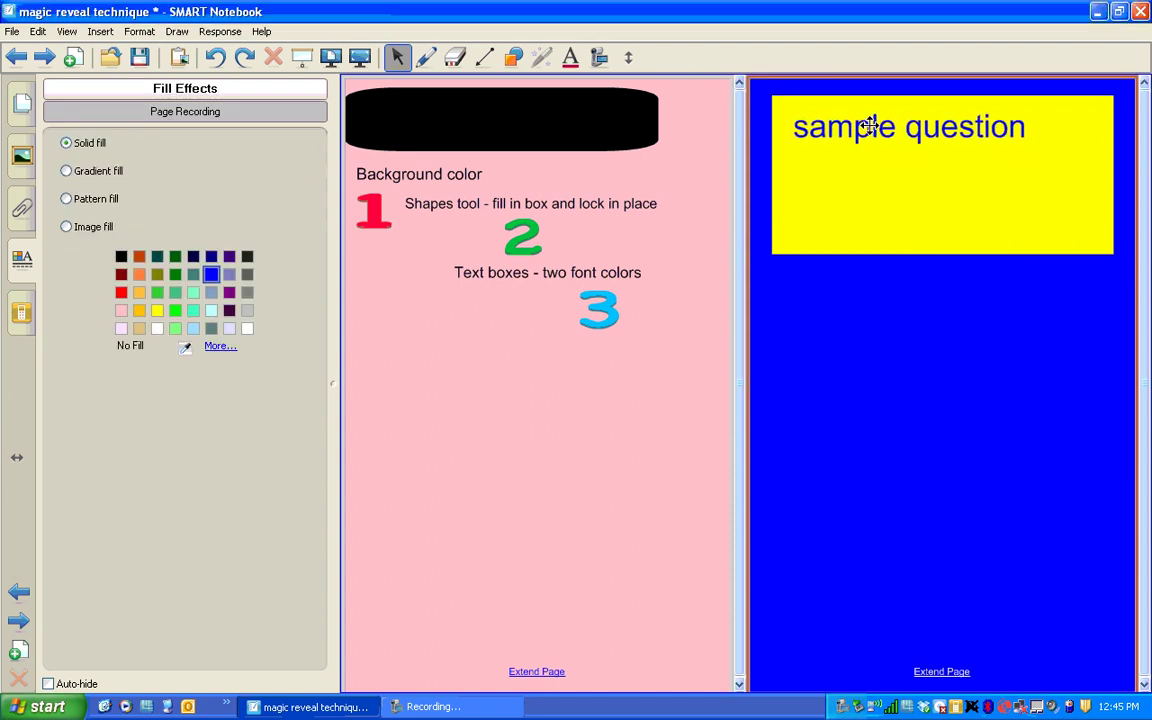
left_click_drag(868, 124, 874, 318)
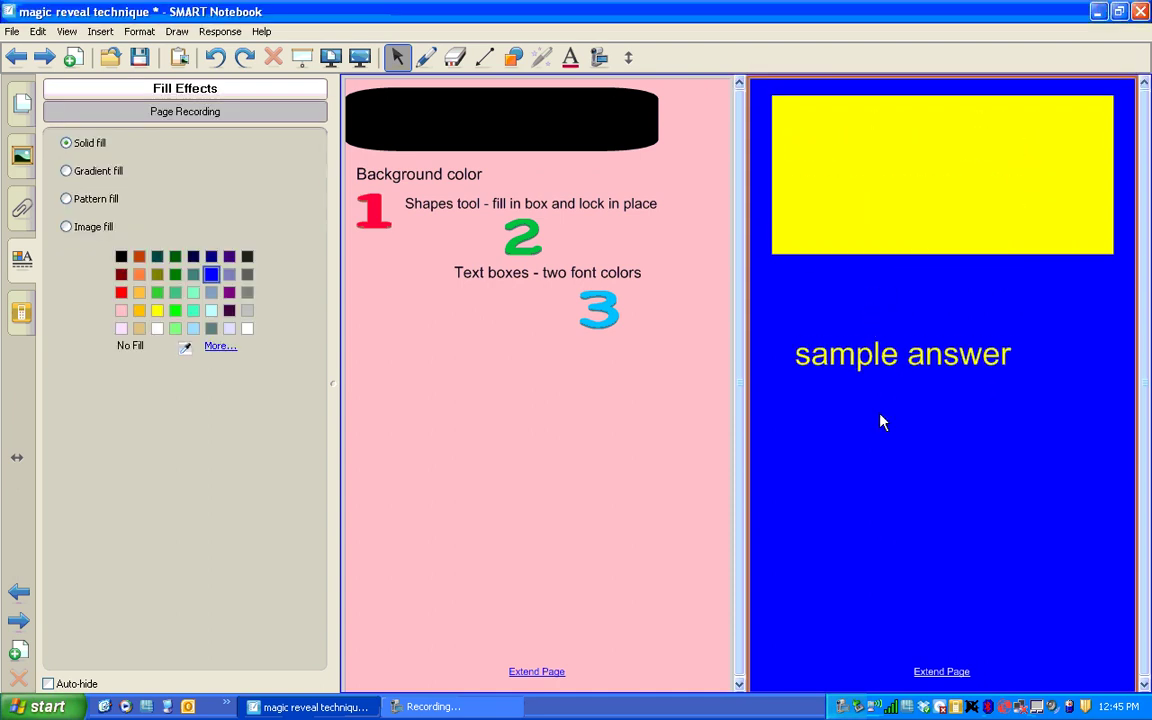
left_click(301, 56)
Rehearse page 4 full screen, dragging the text to reveal the answer and back, then exit.
left_click(23, 98)
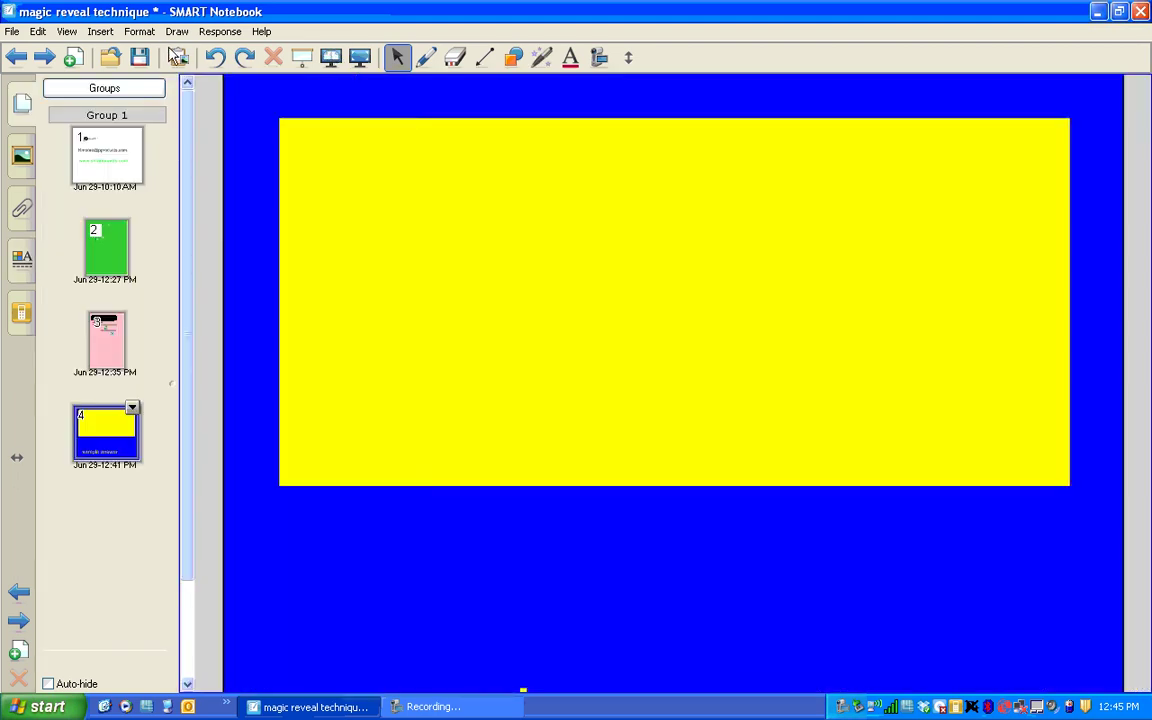
left_click(358, 55)
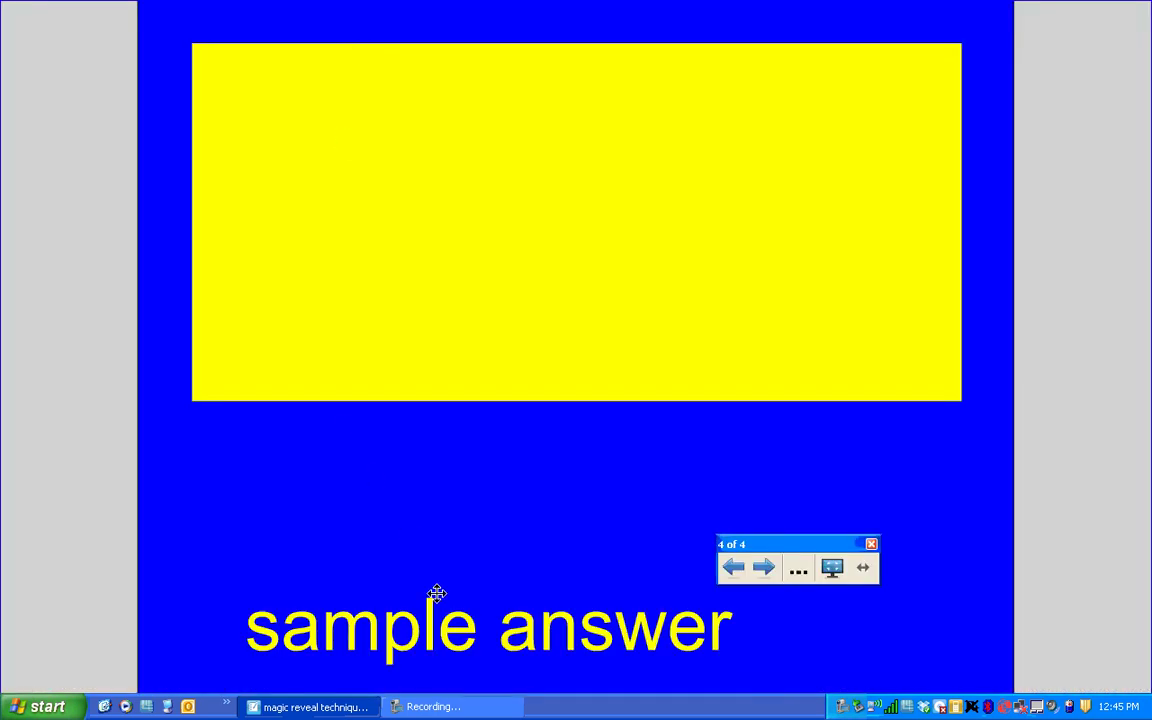
left_click_drag(437, 605, 418, 160)
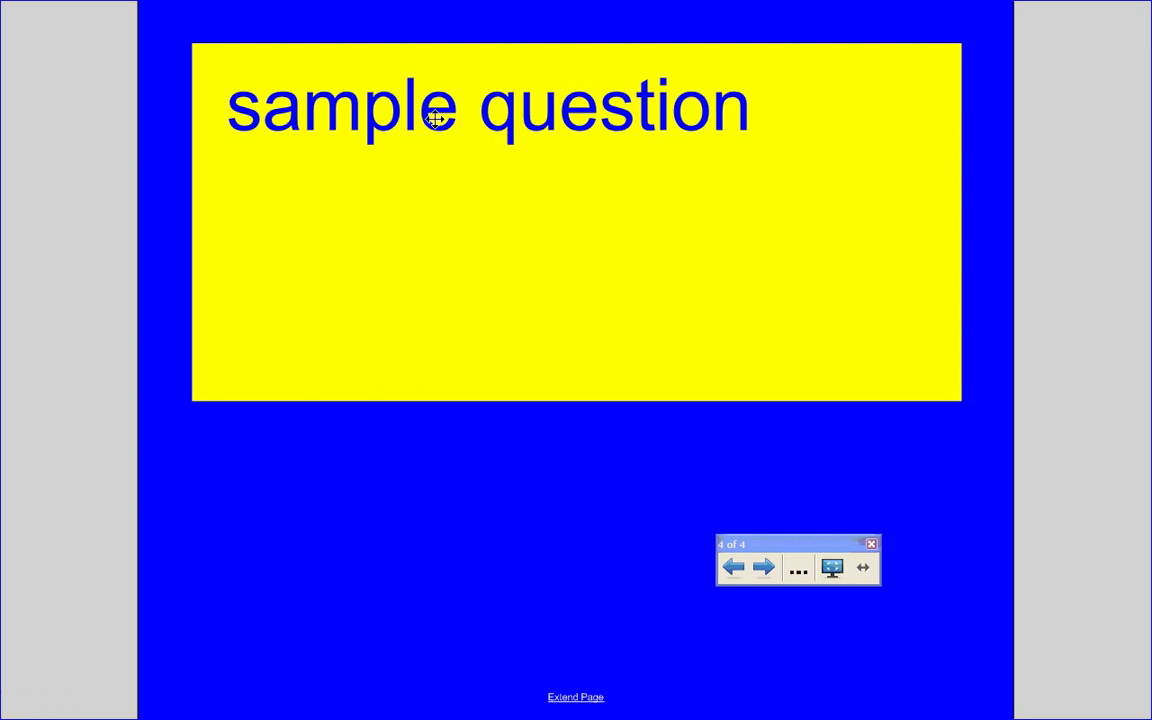
left_click_drag(437, 103, 431, 466)
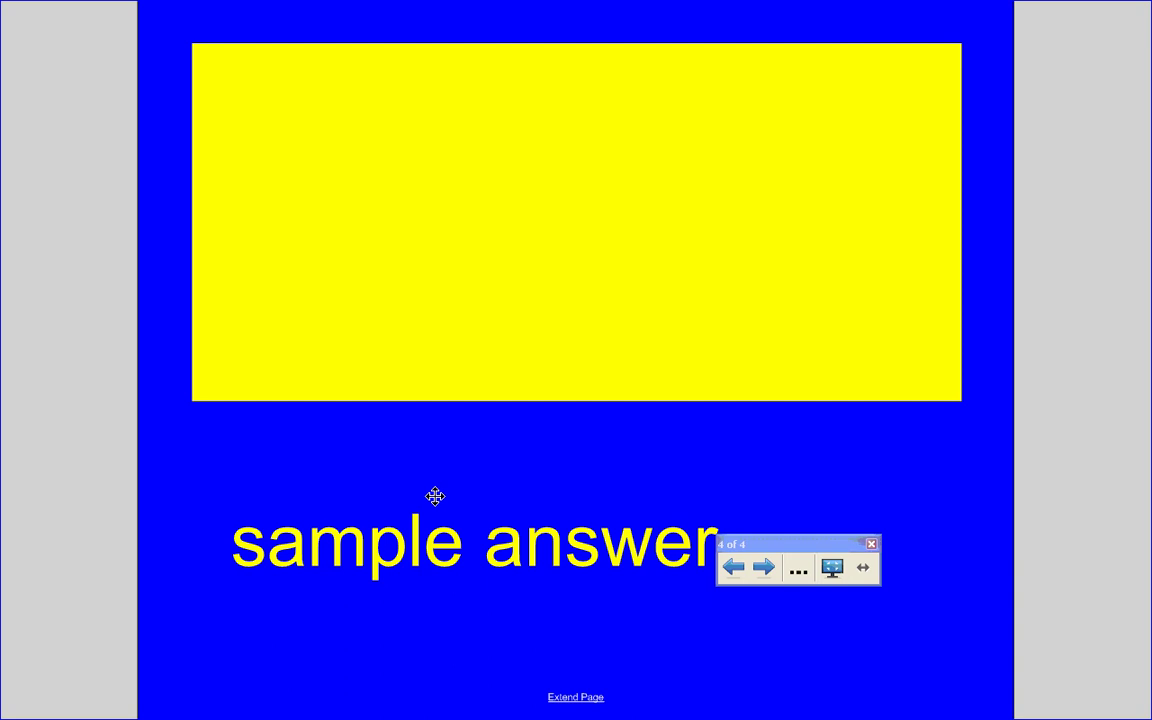
left_click_drag(416, 512, 424, 179)
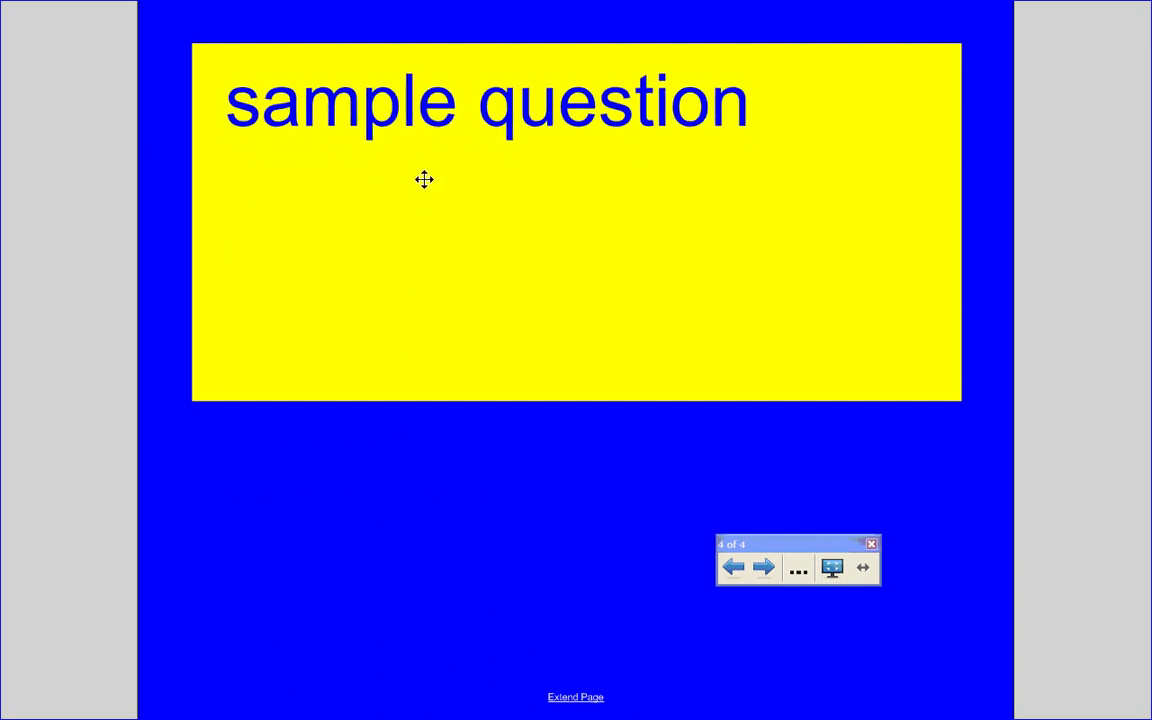
left_click(832, 567)
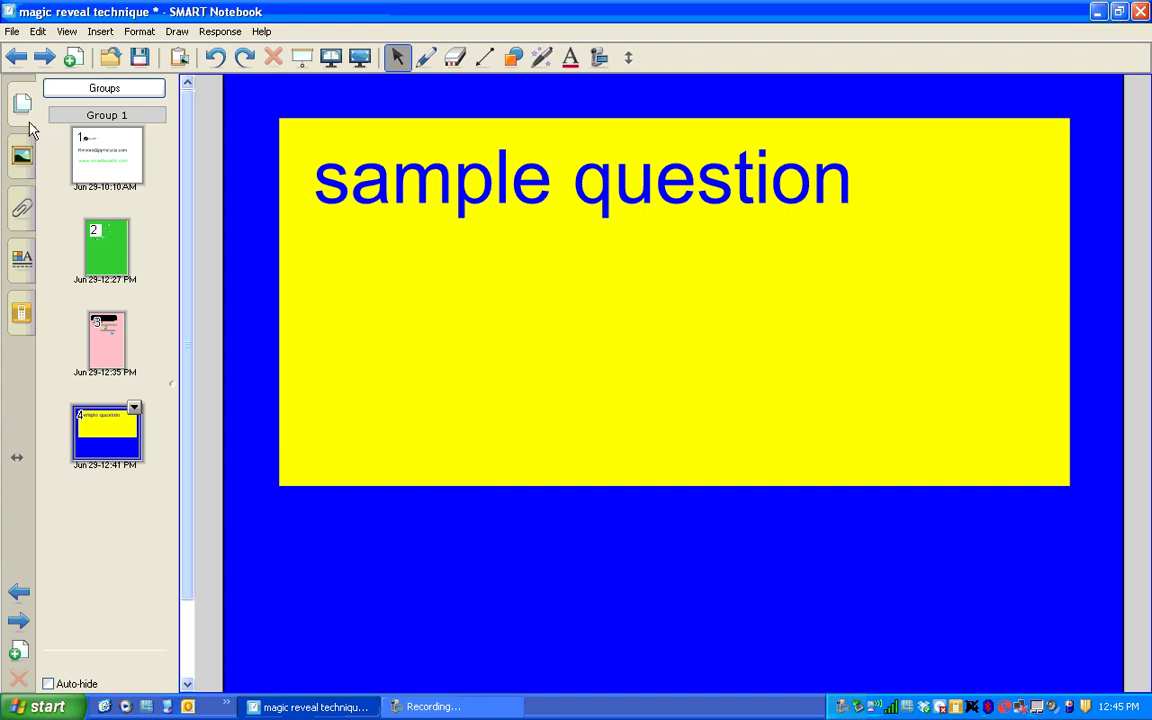
Return to page 1 with the logo and contact details via its thumbnail.
left_click(131, 176)
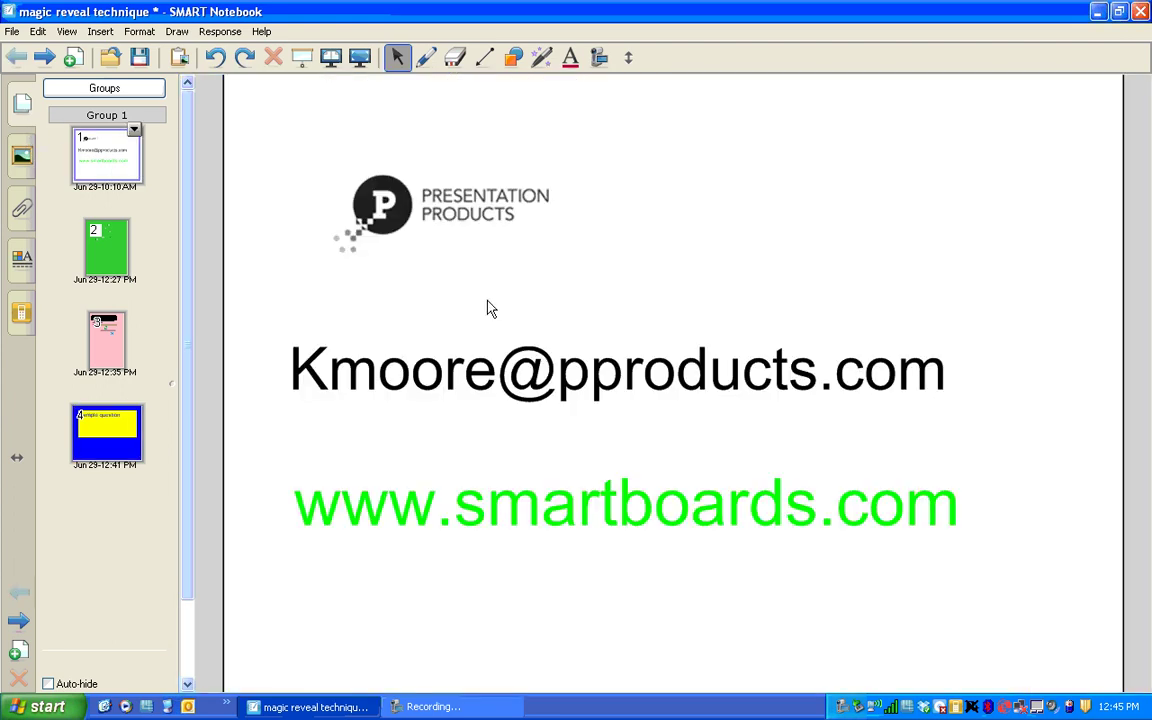